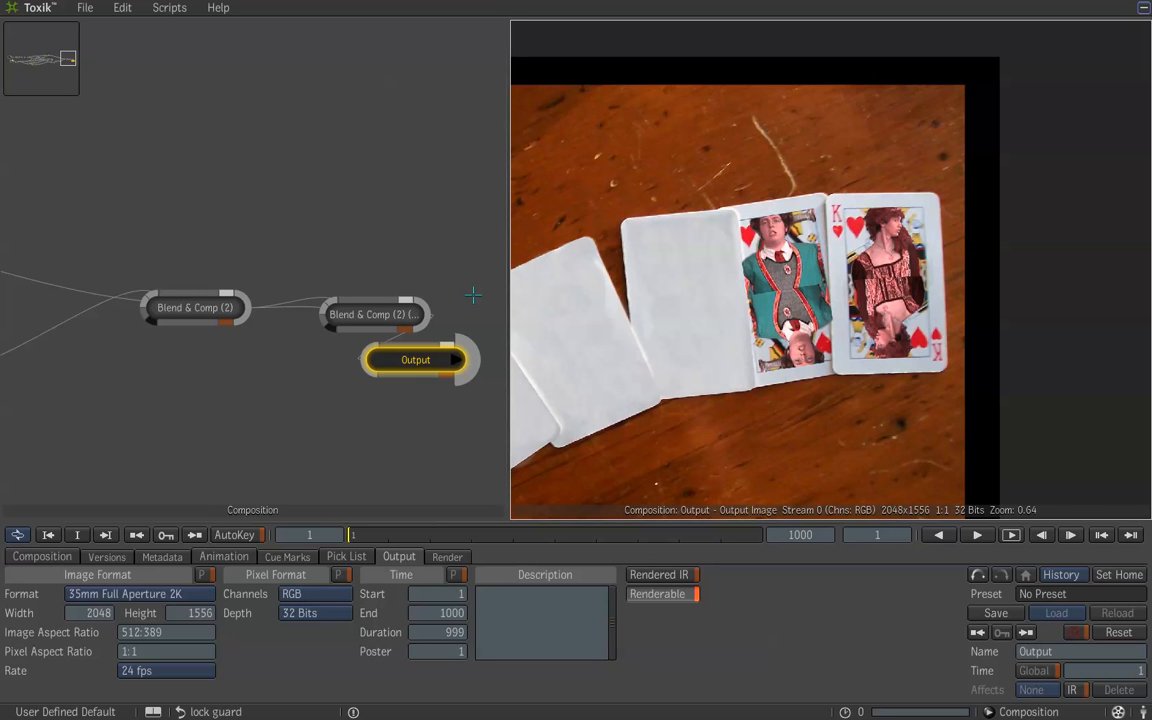
Step: Examine the composited output image around the blank cards and the two face cards at the end of the fan
drag(276, 256, 867, 277)
mouse_move(137, 239)
mouse_down()
mouse_move(342, 239)
mouse_move(393, 252)
mouse_up()
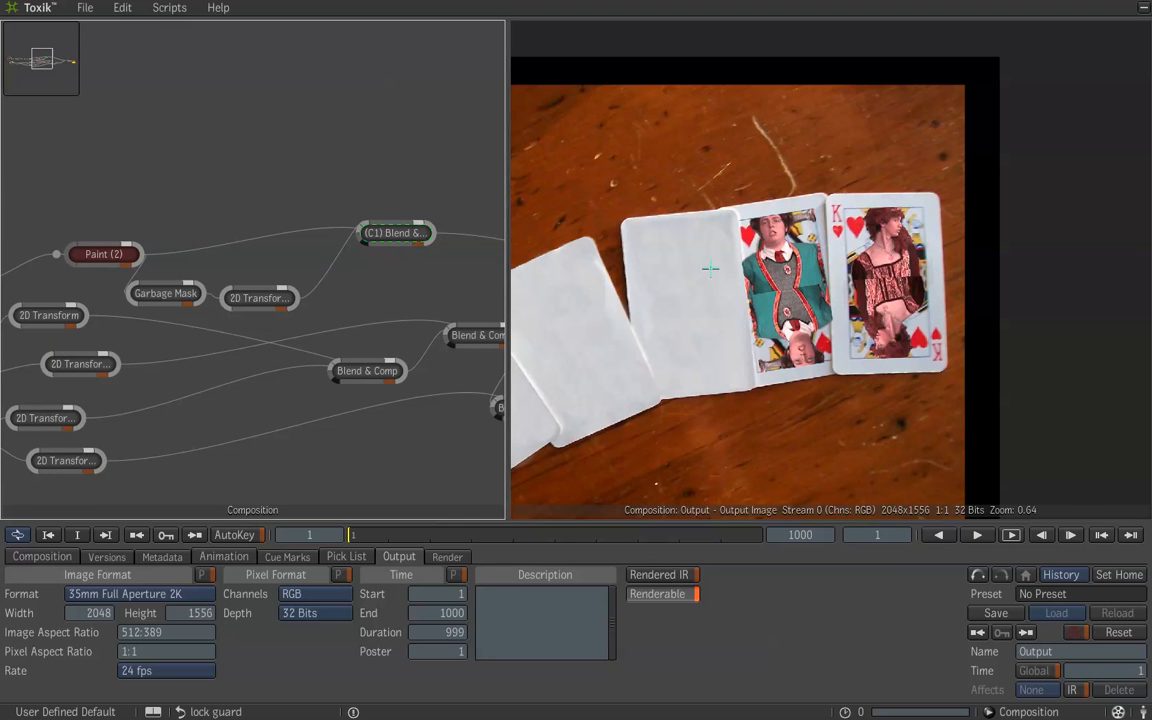
scroll(717, 318, down, 5)
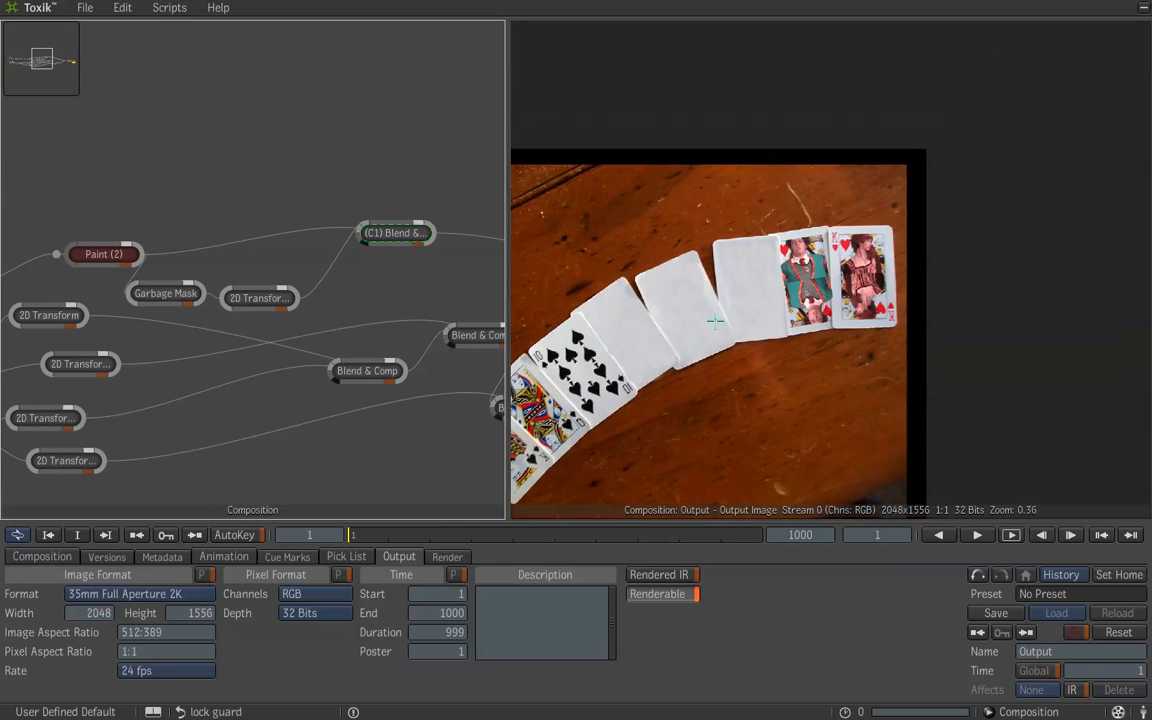
drag(688, 330, 707, 303)
scroll(753, 289, up, 3)
scroll(753, 289, up, 5)
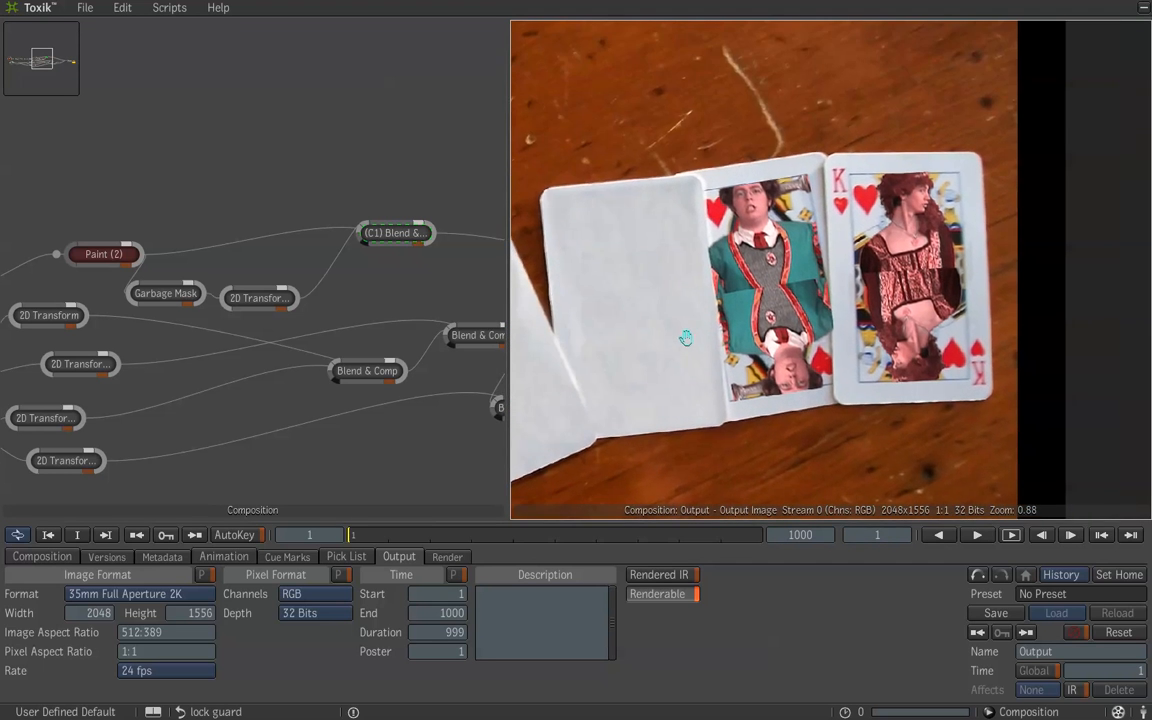
scroll(722, 318, up, 1)
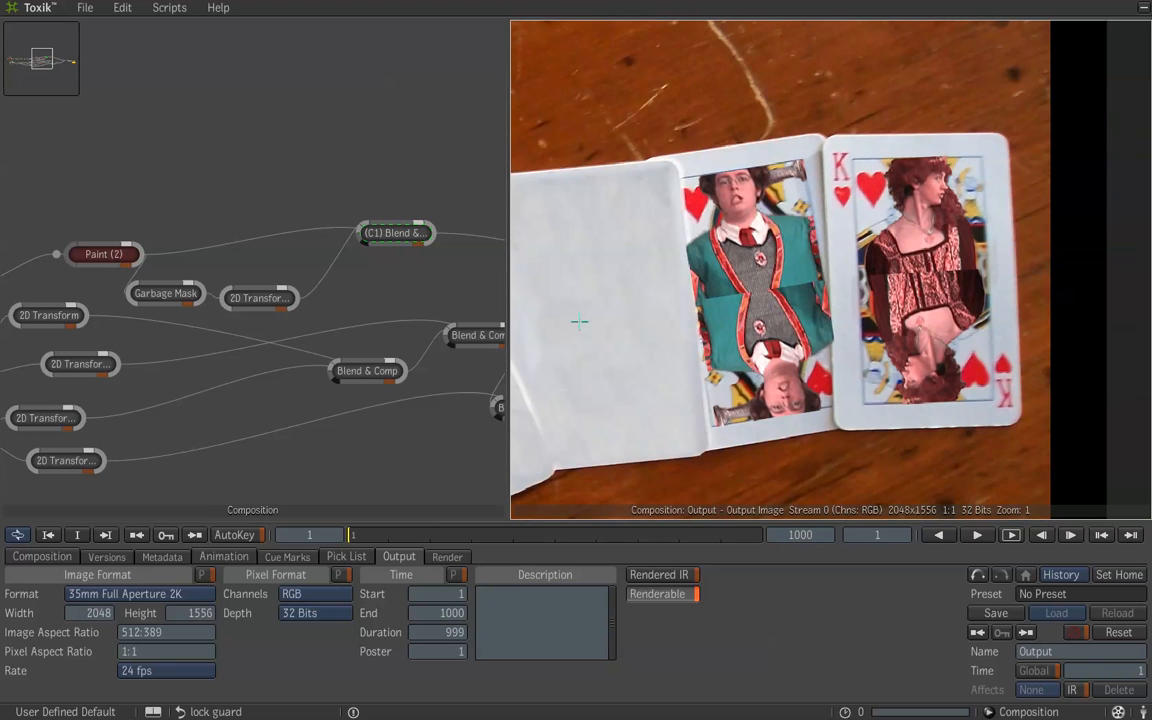
scroll(668, 260, down, 2)
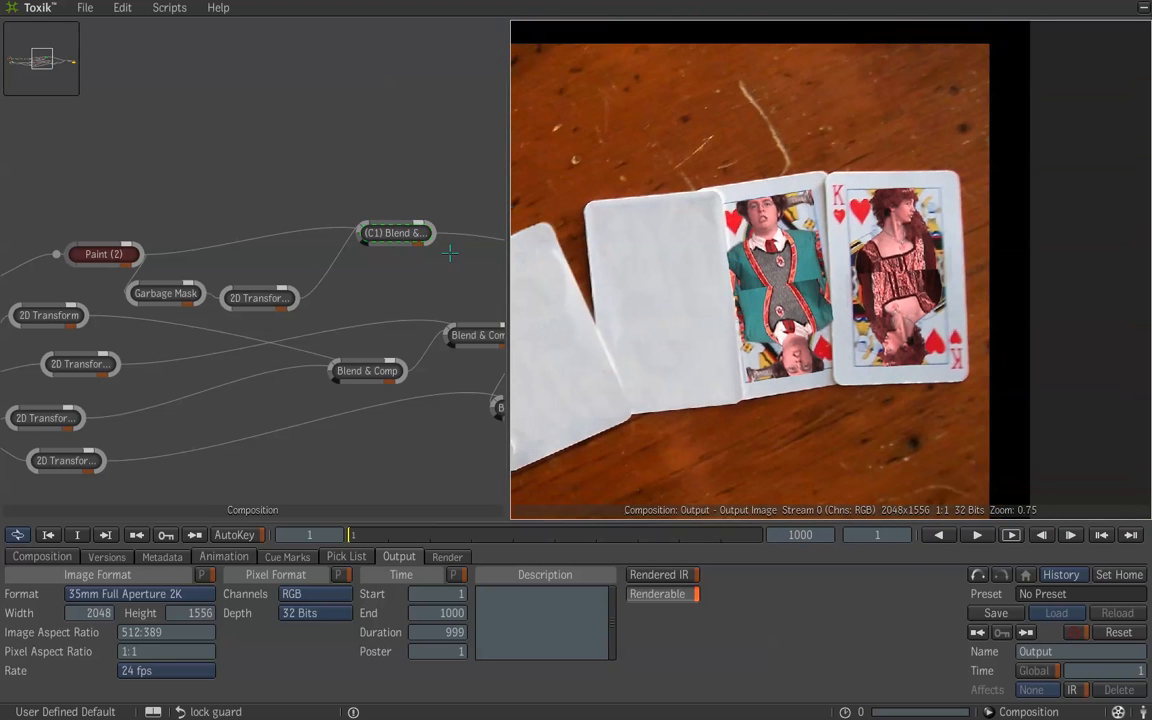
Step: Select the 100_0305 image node at the start of the node tree and try to show it in the viewer
drag(301, 249, 635, 246)
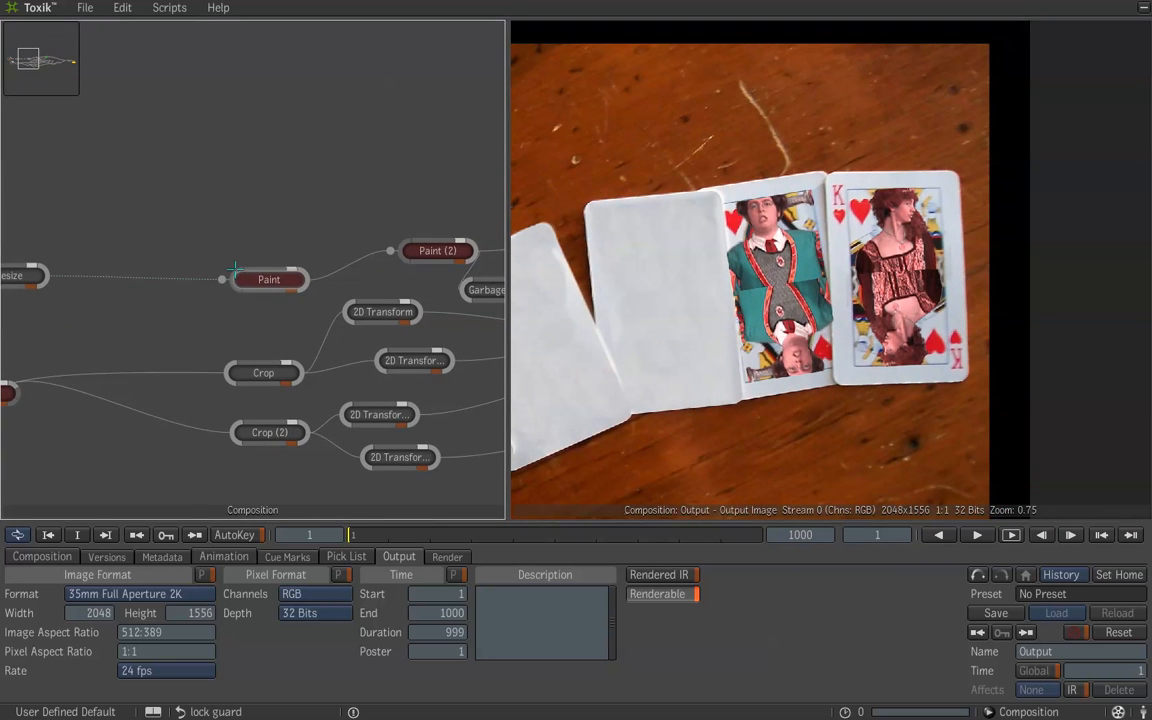
drag(235, 267, 424, 224)
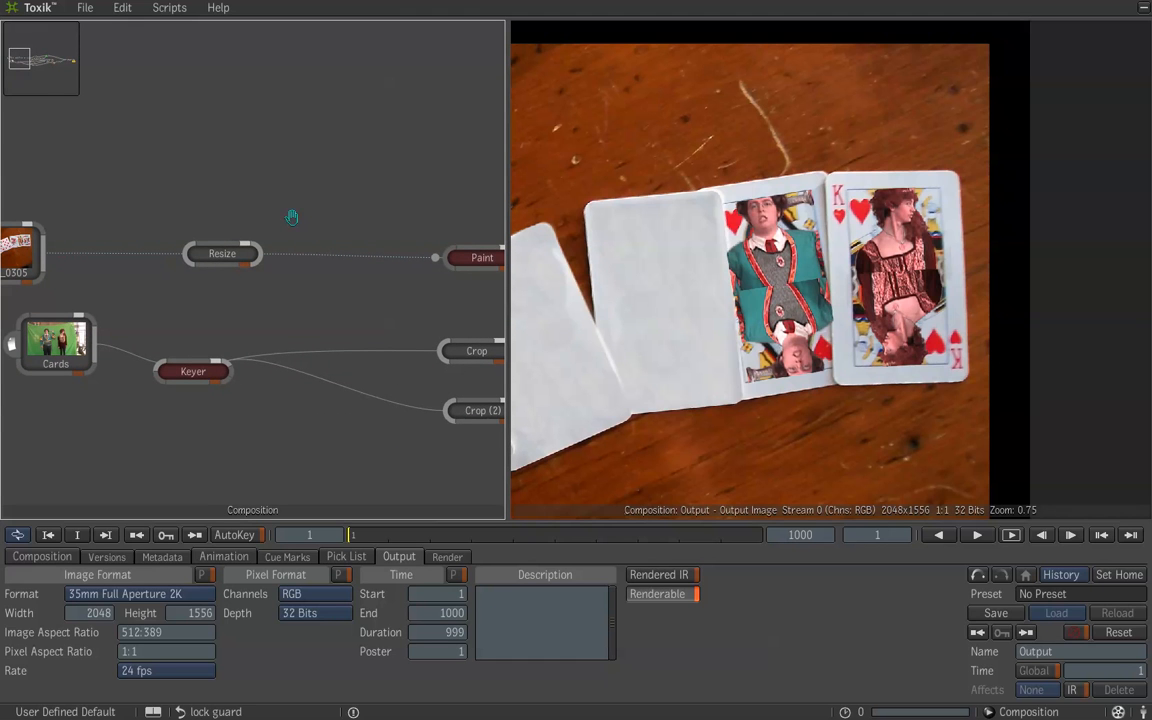
drag(292, 217, 240, 240)
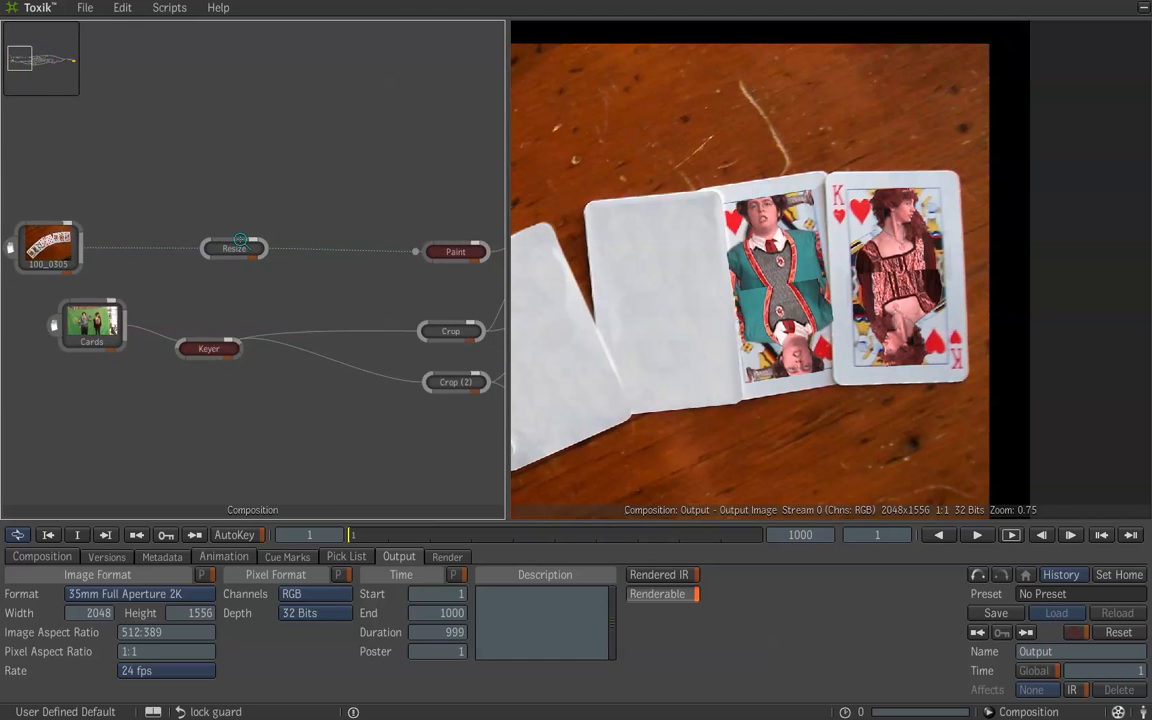
click(50, 254)
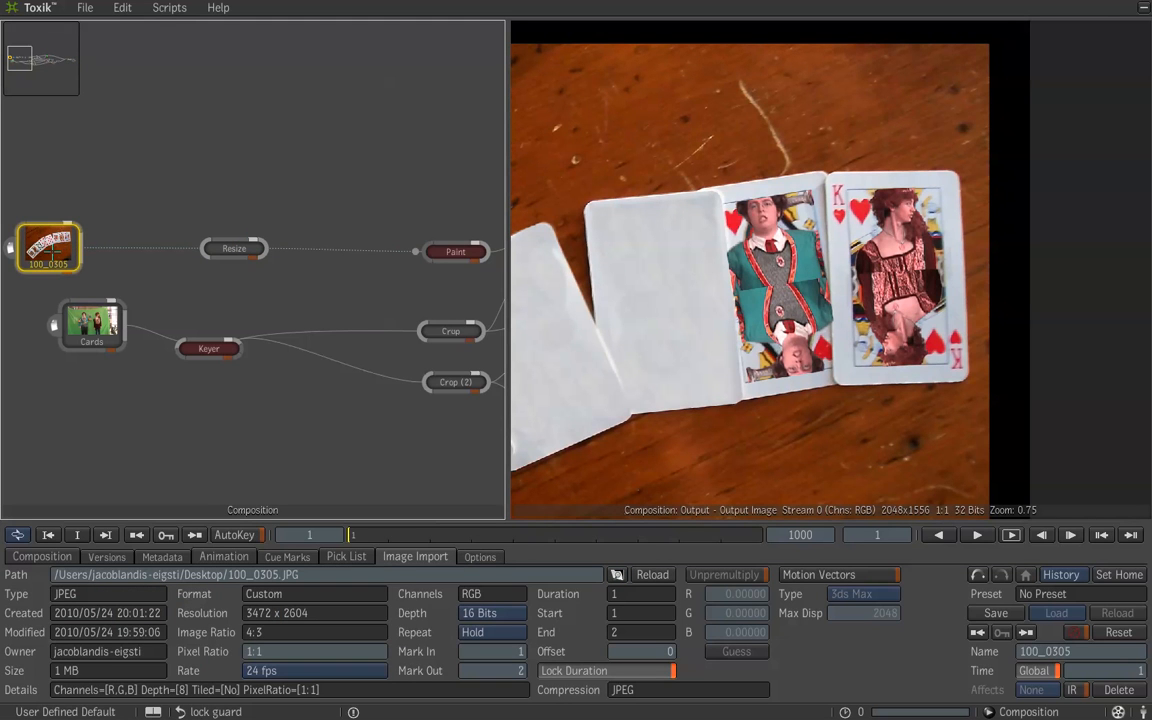
scroll(663, 329, down, 5)
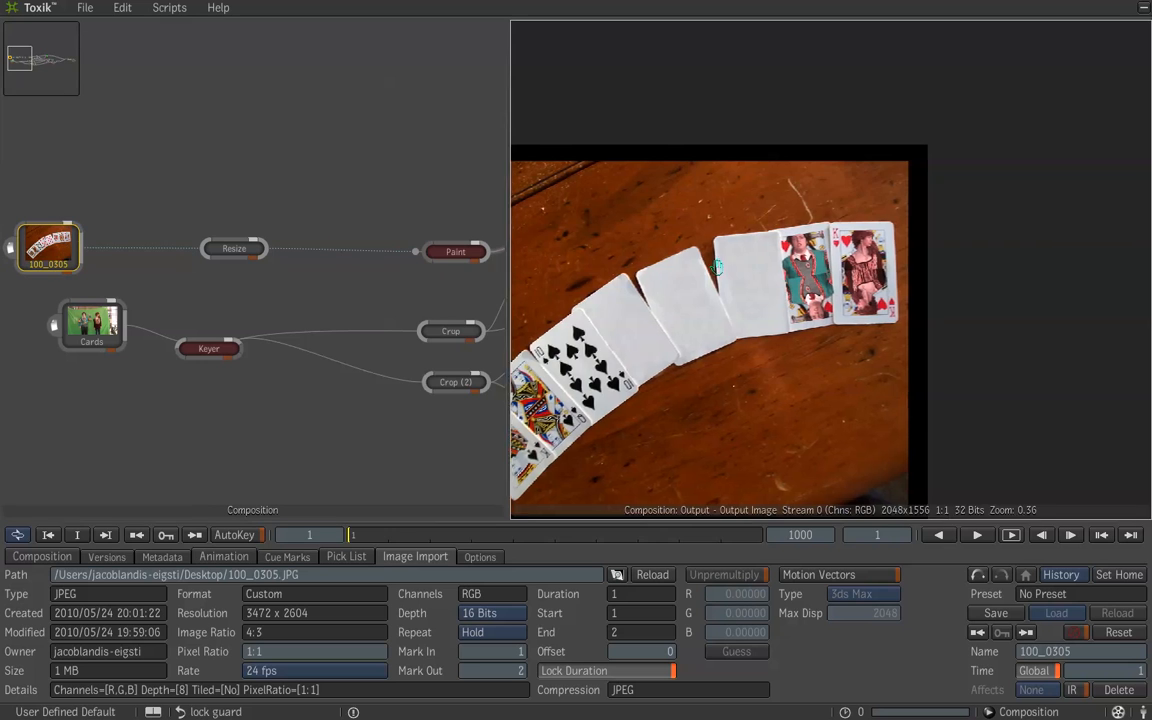
drag(717, 267, 852, 252)
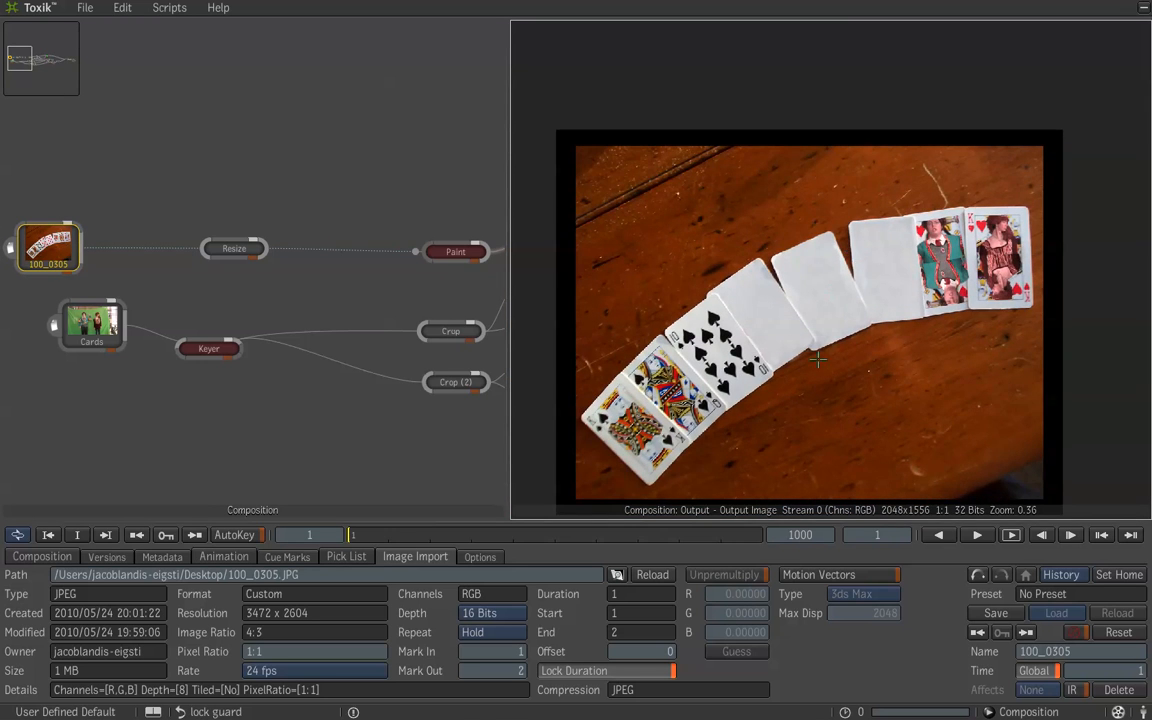
key(1)
scroll(811, 311, down, 1)
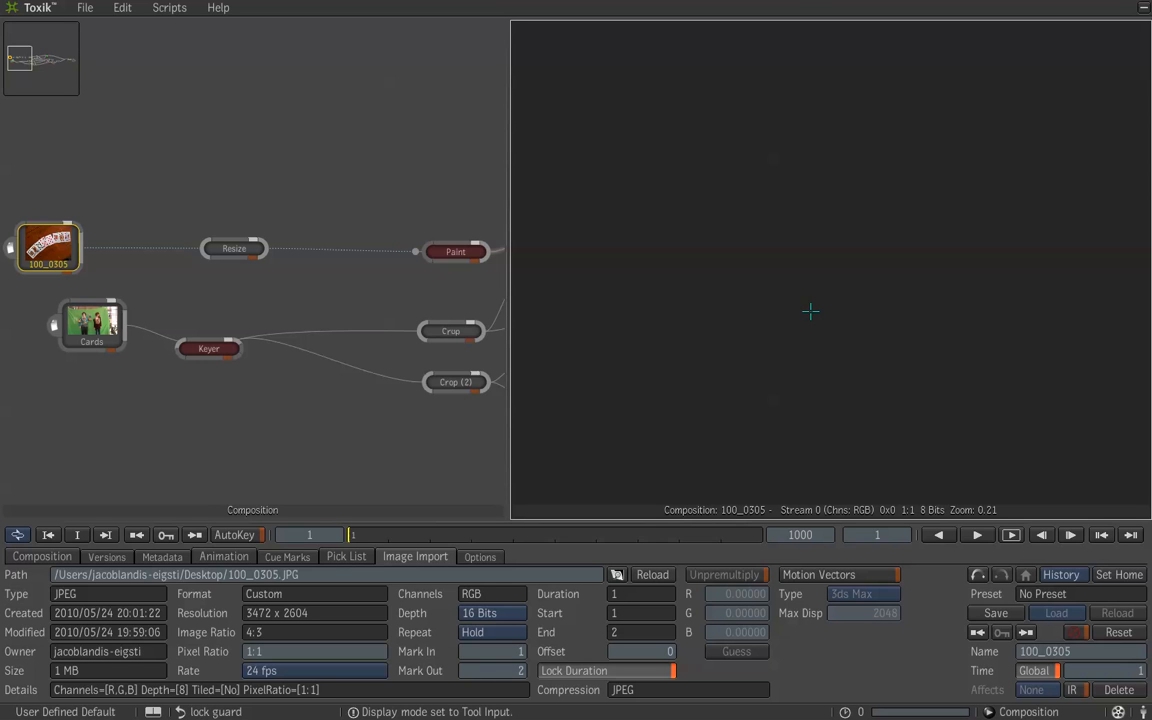
right_click(812, 312)
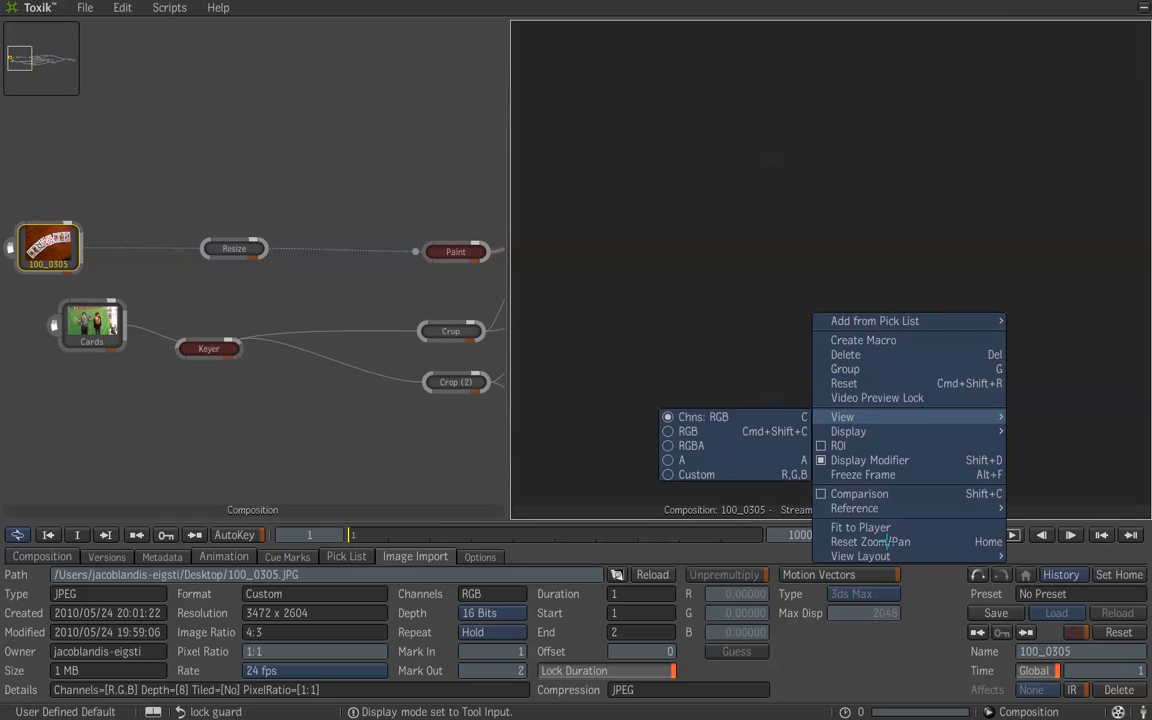
click(699, 292)
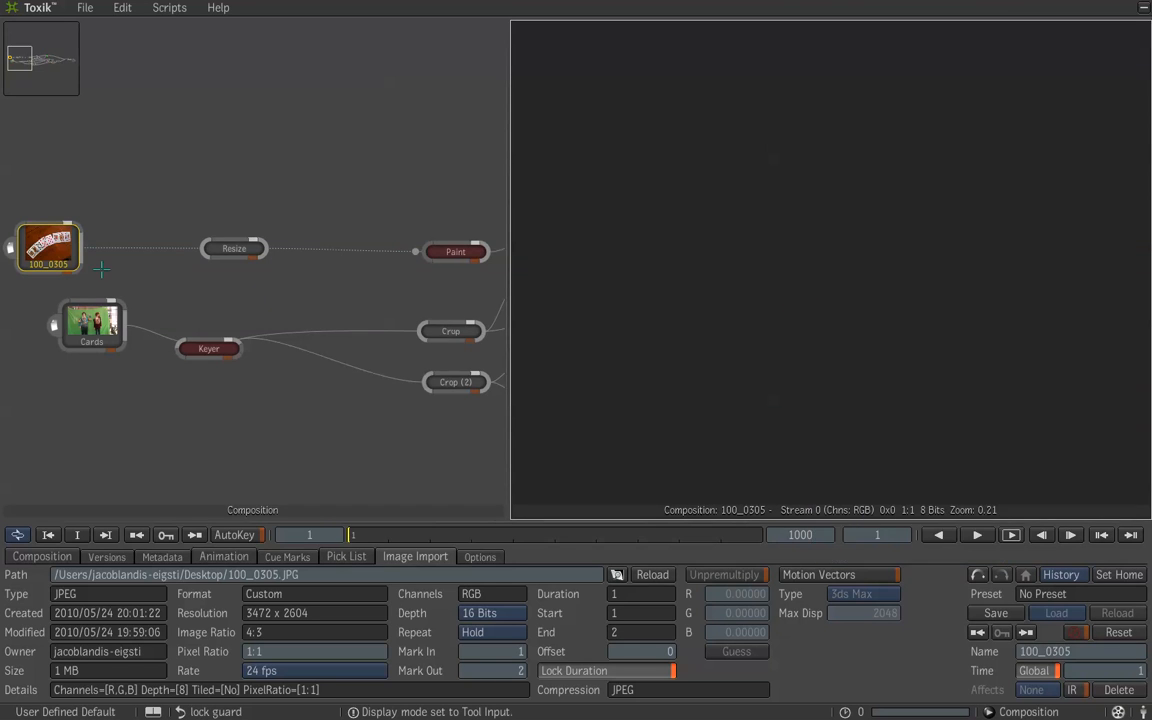
Step: Display the 100_0305 node's output in the viewer and inspect the original photo of the card fan
click(55, 247)
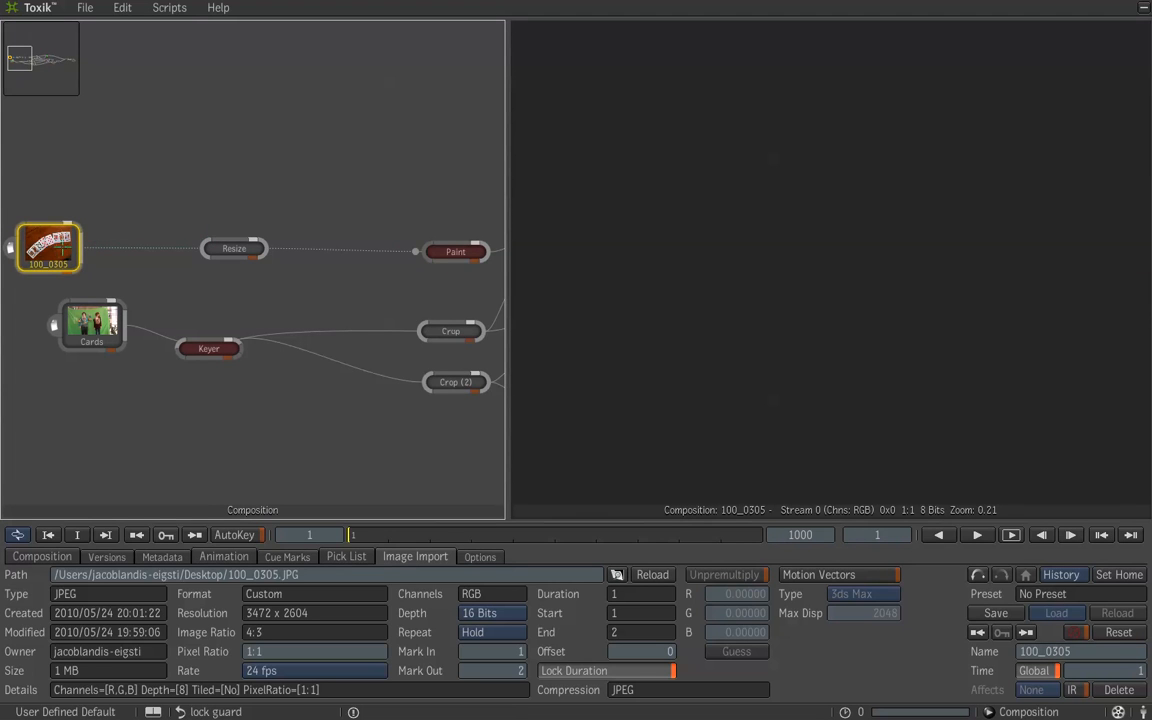
scroll(728, 346, down, 1)
double_click(55, 252)
scroll(753, 337, down, 1)
scroll(755, 337, up, 3)
scroll(768, 326, up, 1)
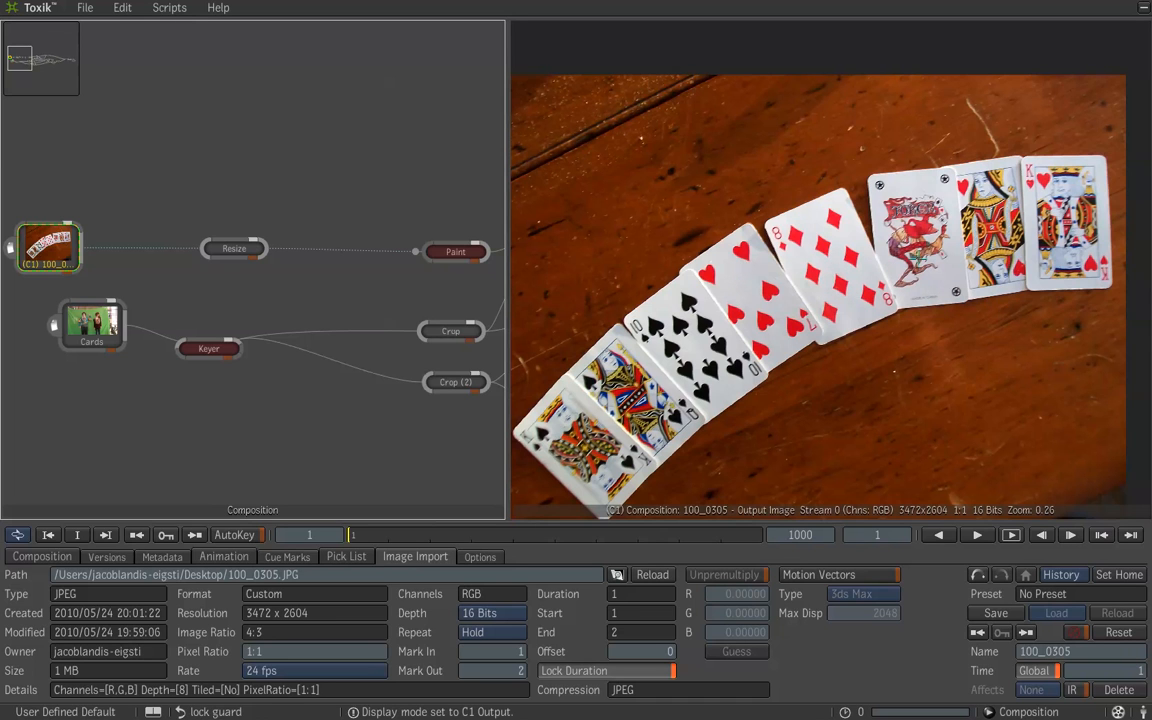
scroll(843, 261, up, 5)
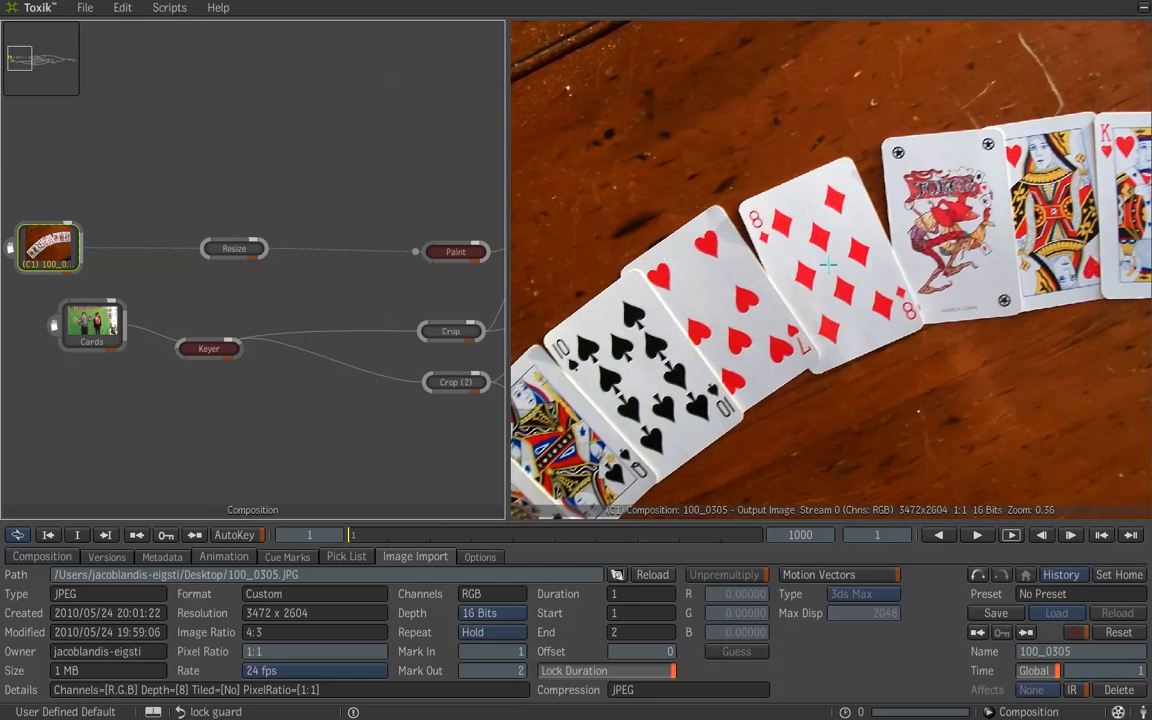
scroll(829, 264, down, 3)
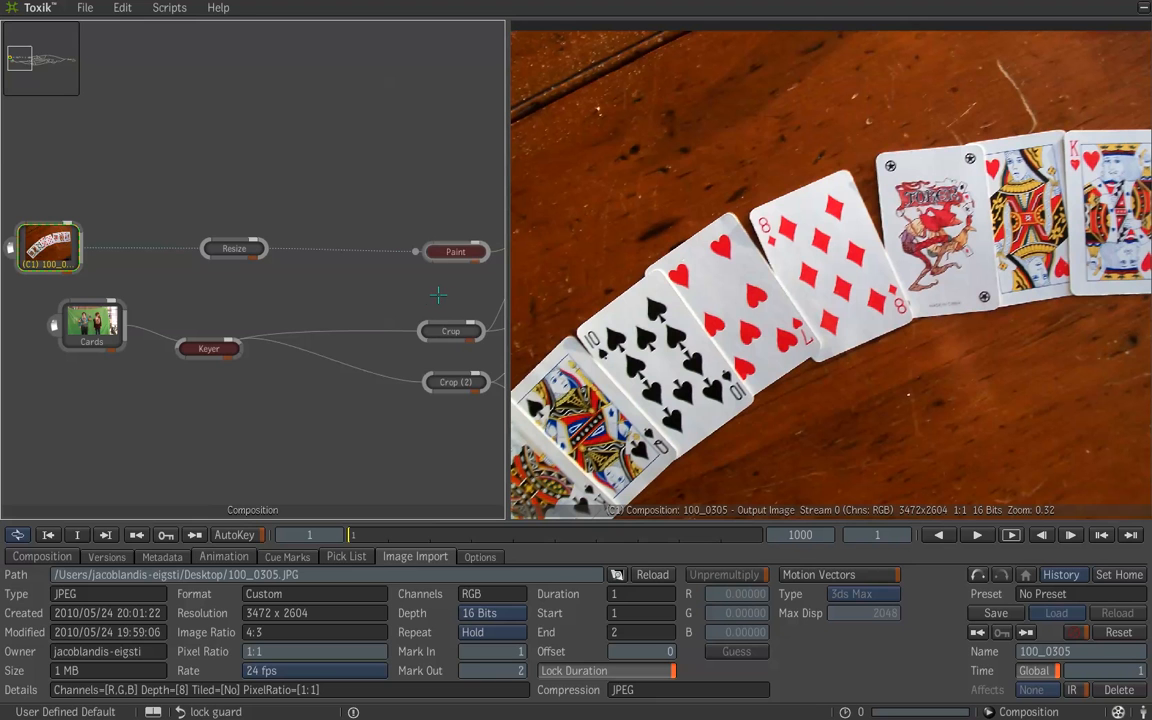
Step: Display the output of the Paint node following Resize and inspect the painted-out card beside the ten of spades
drag(380, 290, 211, 321)
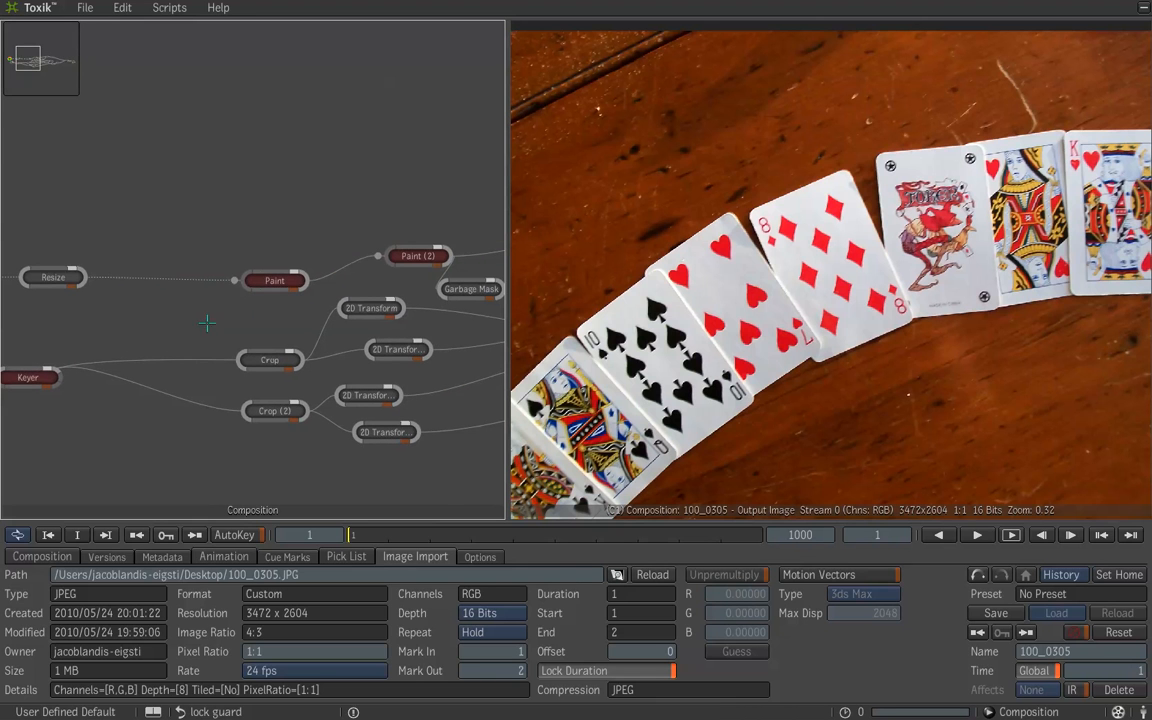
click(266, 279)
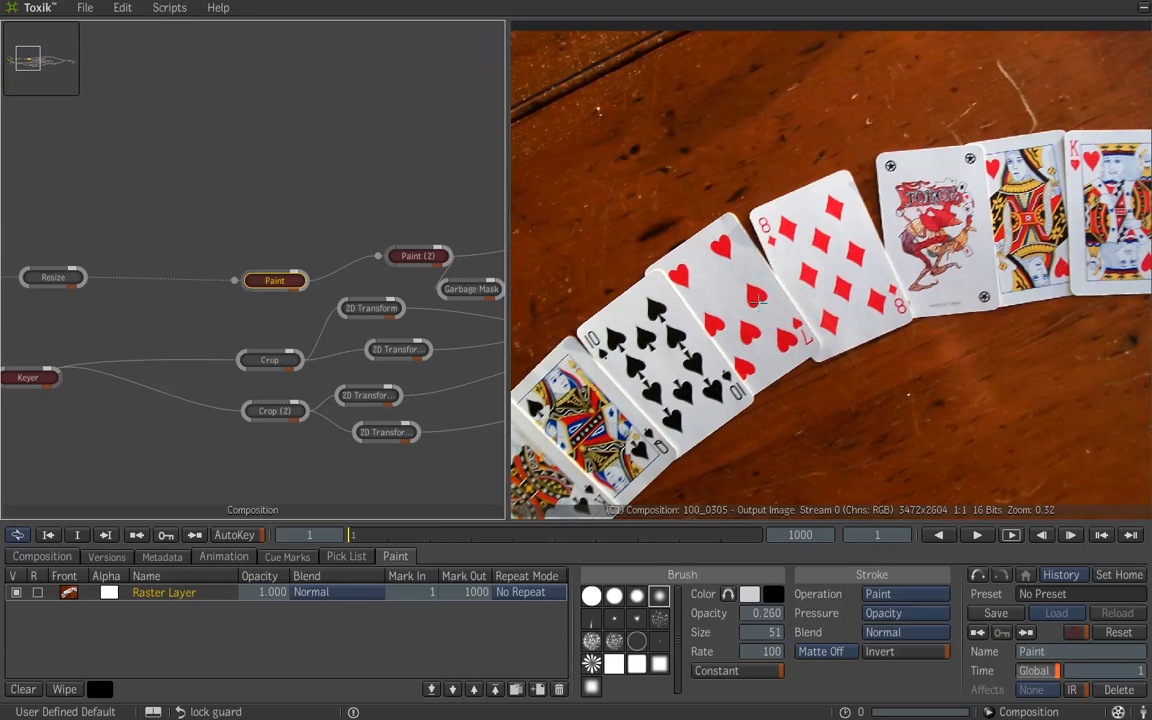
scroll(759, 275, down, 2)
double_click(265, 281)
scroll(857, 253, down, 3)
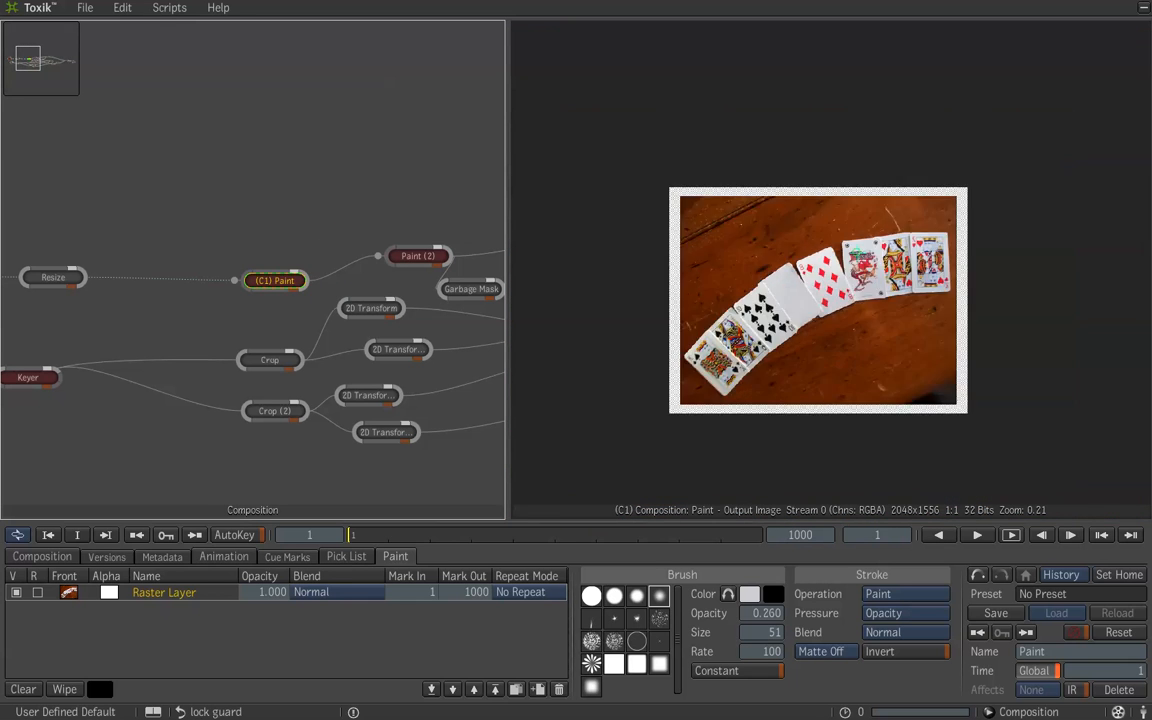
scroll(762, 284, up, 4)
scroll(760, 284, up, 4)
scroll(733, 234, up, 1)
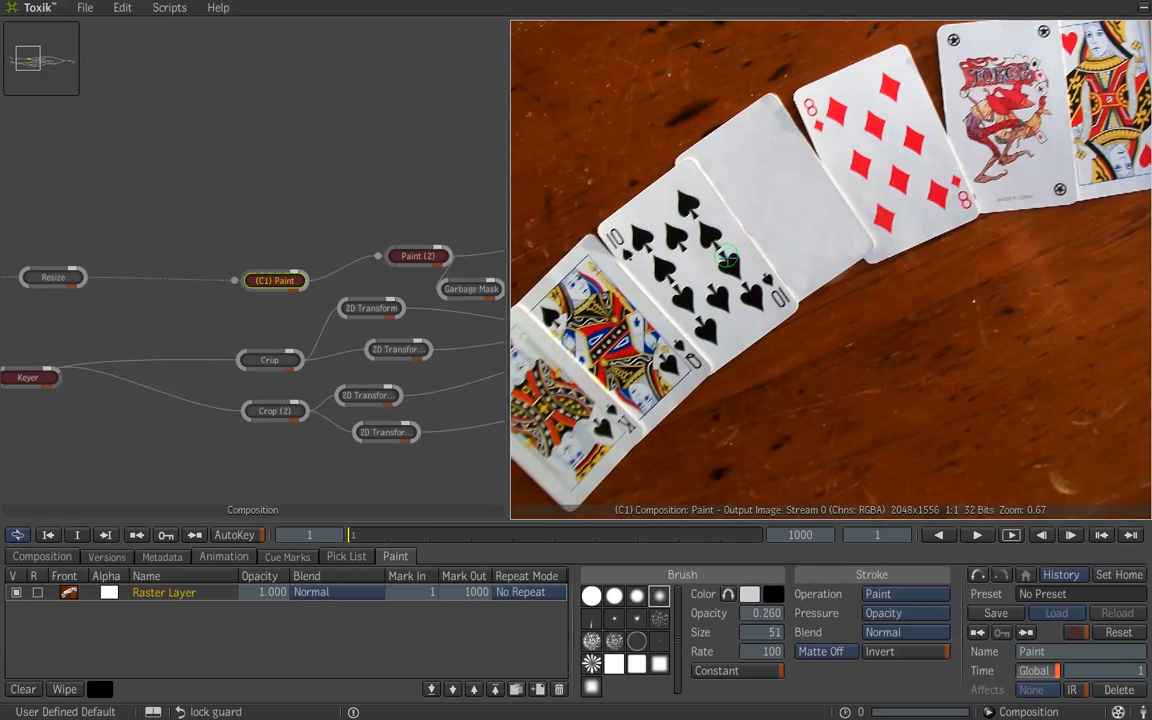
Step: Insert a new Paint node between Resize and the existing Paint node, display its output, and choose the Paint stroke operation
middle_click(640, 241)
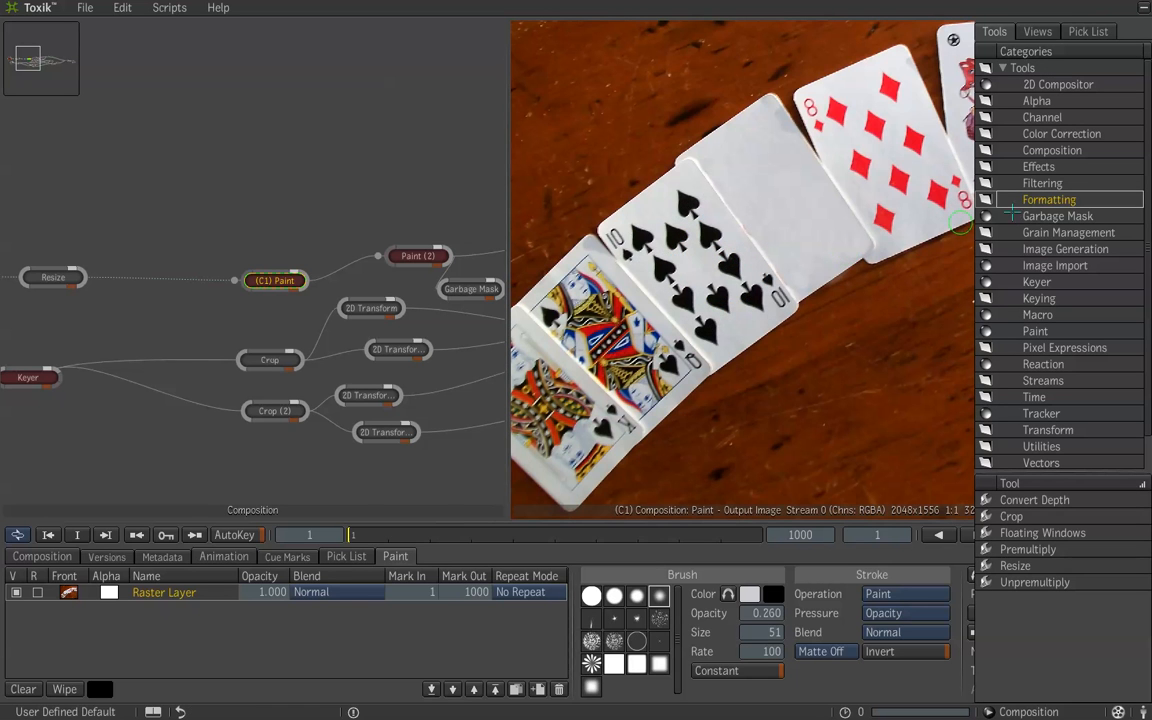
mouse_move(1041, 338)
mouse_down()
mouse_move(318, 318)
mouse_move(146, 254)
mouse_move(163, 279)
mouse_up()
double_click(163, 279)
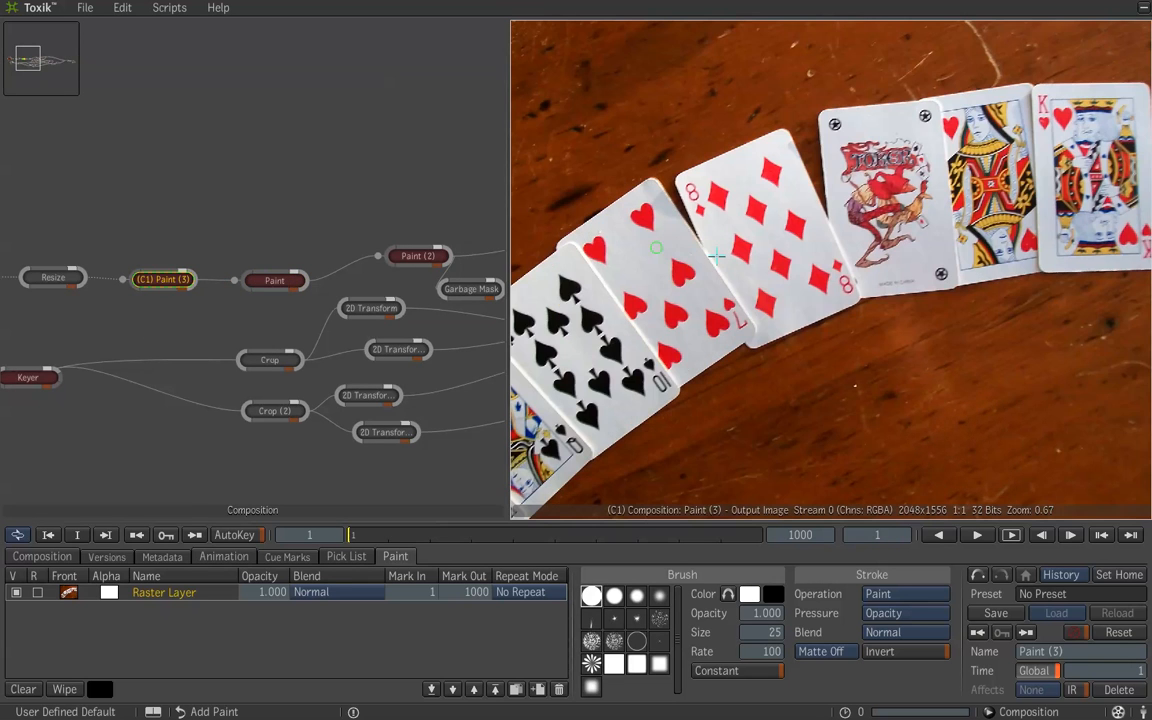
scroll(676, 258, up, 2)
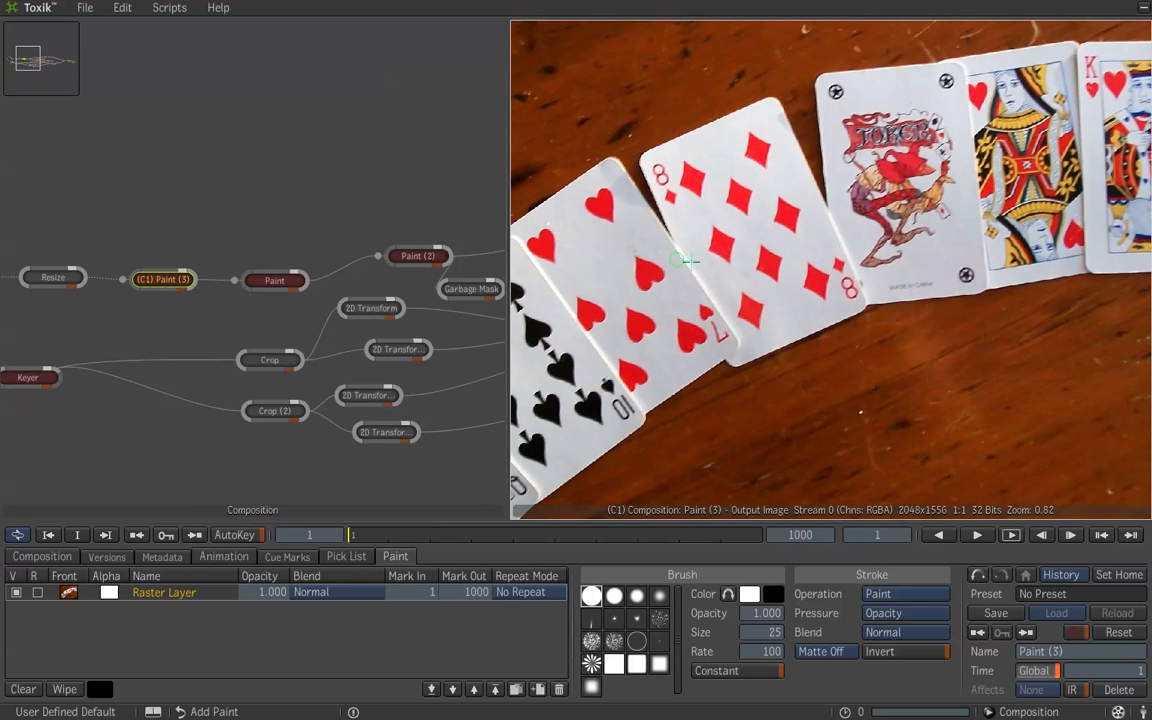
click(915, 593)
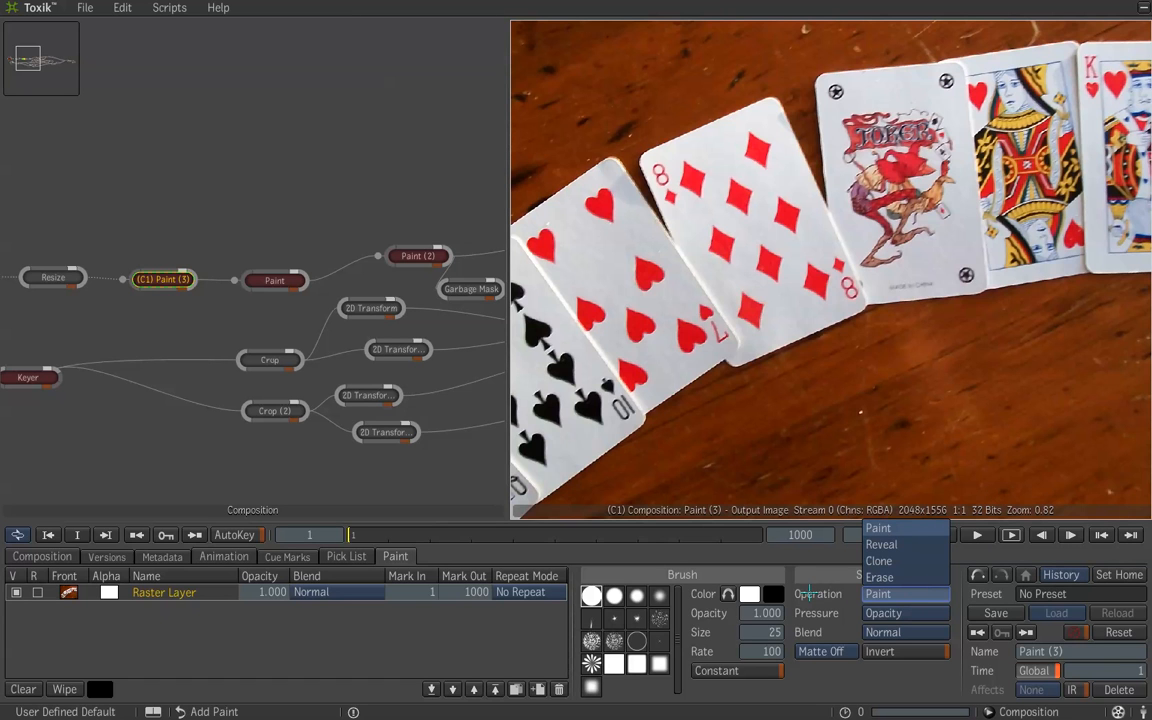
click(888, 527)
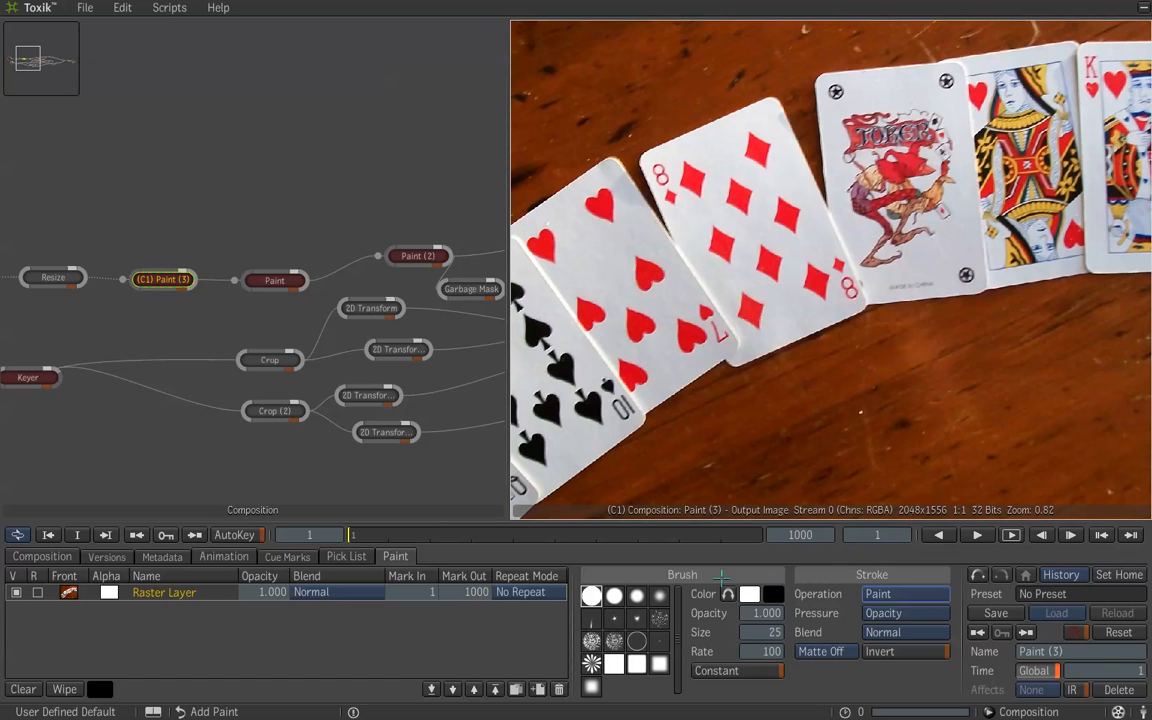
Step: Try freehand white strokes across the seven of hearts and eight of diamonds, and undo them along with the added Paint node
mouse_move(715, 250)
mouse_down()
mouse_move(796, 220)
mouse_move(705, 276)
mouse_move(755, 302)
mouse_move(794, 218)
mouse_move(697, 316)
mouse_move(603, 343)
mouse_move(647, 245)
mouse_move(693, 219)
mouse_move(543, 341)
mouse_move(636, 278)
mouse_up()
key(ctrl+z)
key(ctrl+z)
key(ctrl+shift+z)
key(ctrl+shift+z)
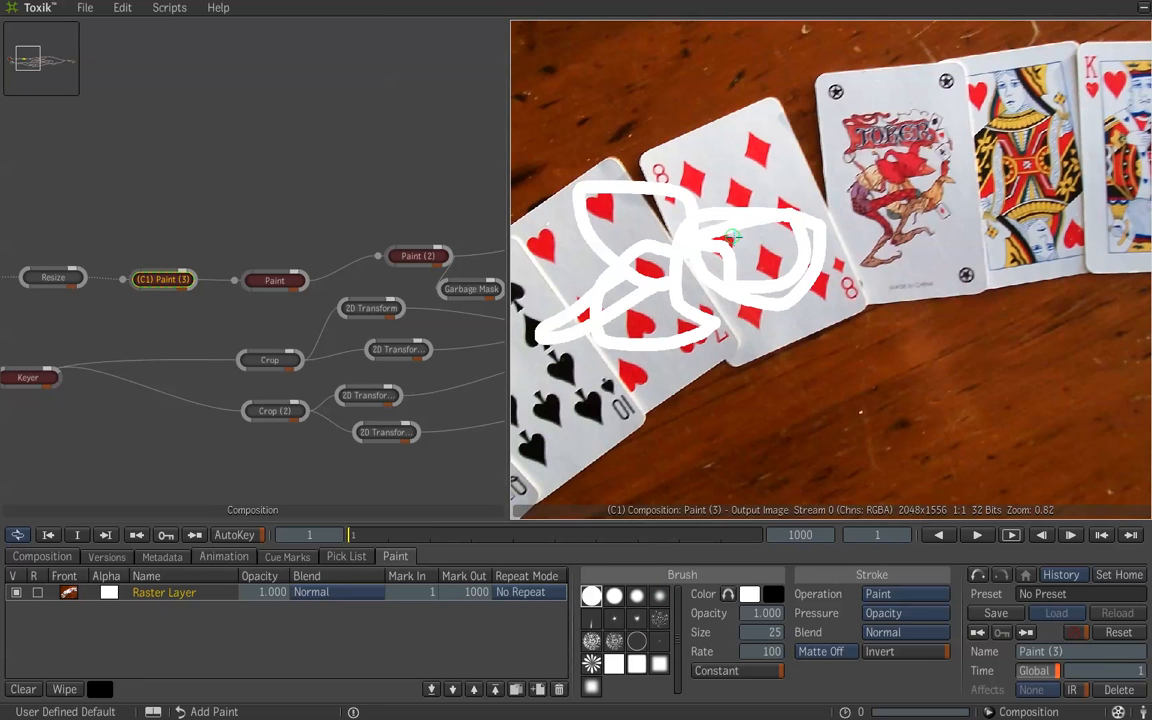
key(ctrl+z)
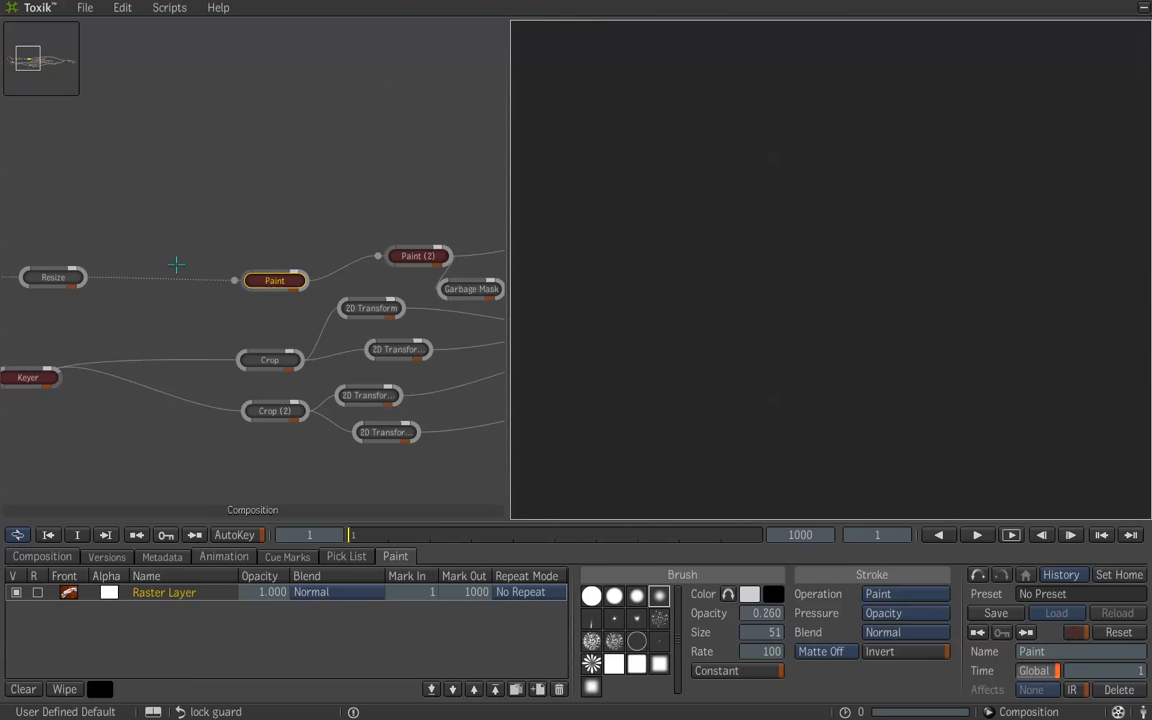
Step: Display the existing Paint node, and insert a new Paint node between it and the Resize node
double_click(262, 280)
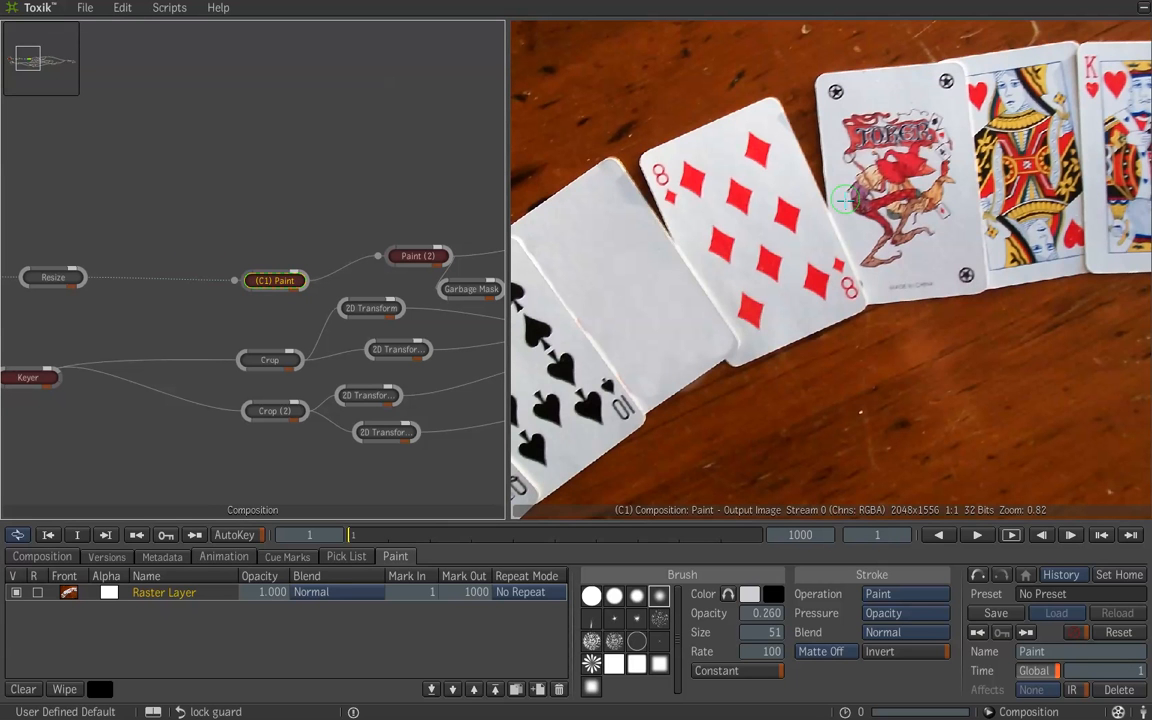
middle_click(855, 318)
mouse_move(944, 317)
drag(1043, 328, 159, 278)
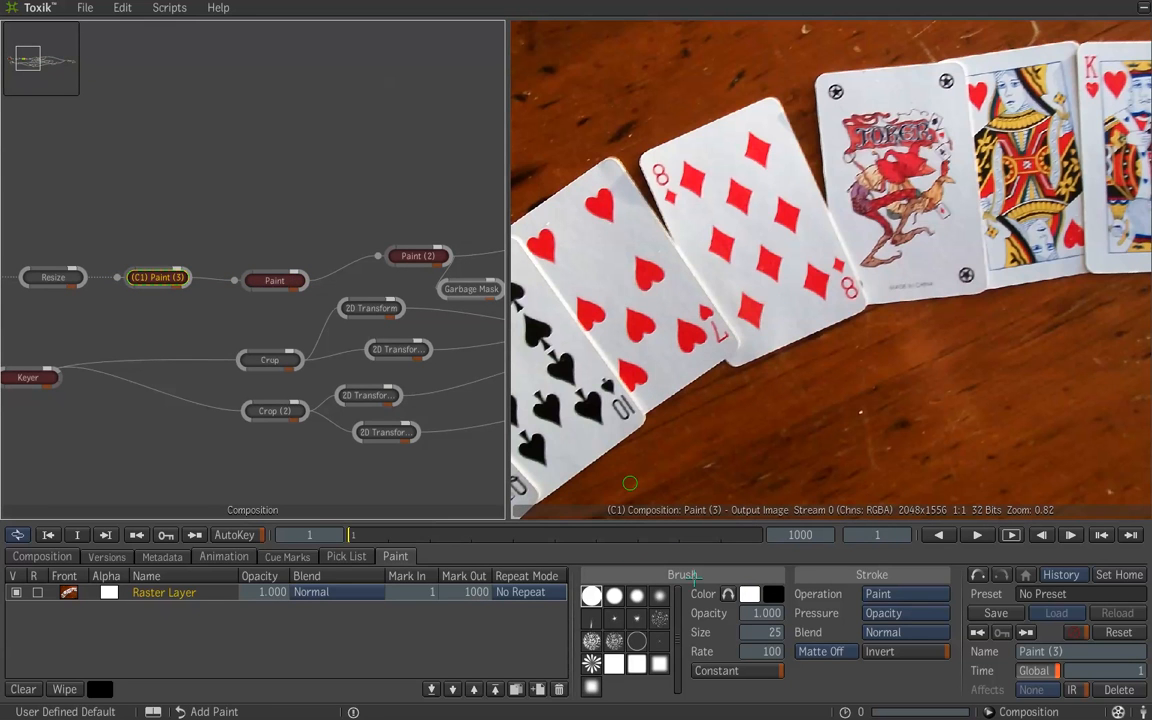
Step: Undo a trial white stroke, swap the brush colors, and paint a freehand black stroke across the seven of hearts
mouse_move(612, 248)
mouse_down()
mouse_move(608, 280)
mouse_move(648, 280)
mouse_move(668, 296)
mouse_move(690, 268)
mouse_move(635, 268)
mouse_move(632, 294)
mouse_move(587, 296)
mouse_move(630, 247)
mouse_move(611, 262)
mouse_move(672, 269)
mouse_up()
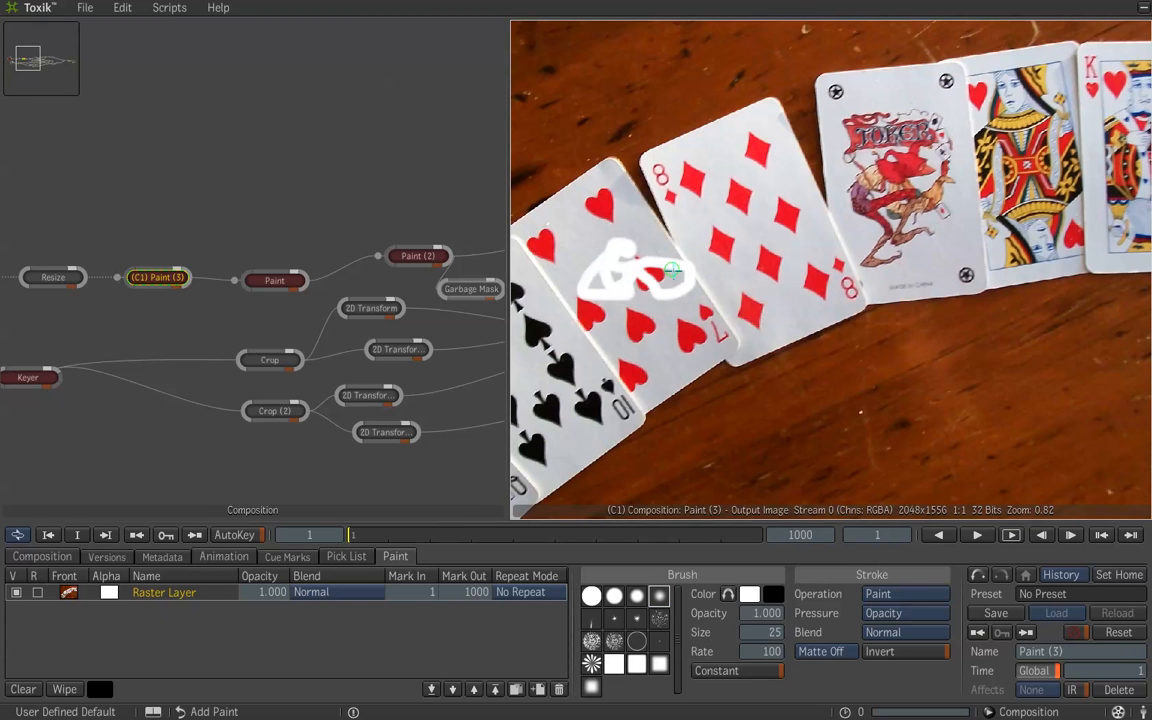
key(ctrl+z)
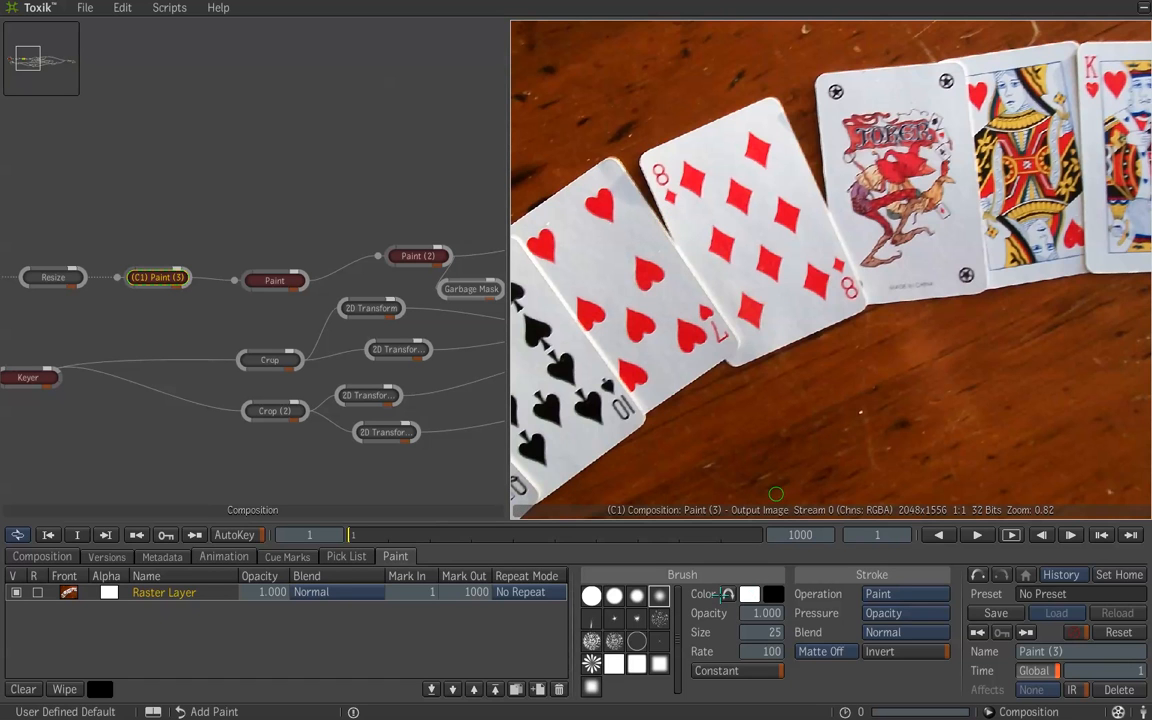
click(727, 594)
mouse_move(562, 271)
mouse_down()
mouse_move(608, 286)
mouse_move(624, 258)
mouse_move(679, 291)
mouse_move(701, 270)
mouse_move(648, 255)
mouse_move(621, 265)
mouse_move(610, 307)
mouse_move(573, 245)
mouse_up()
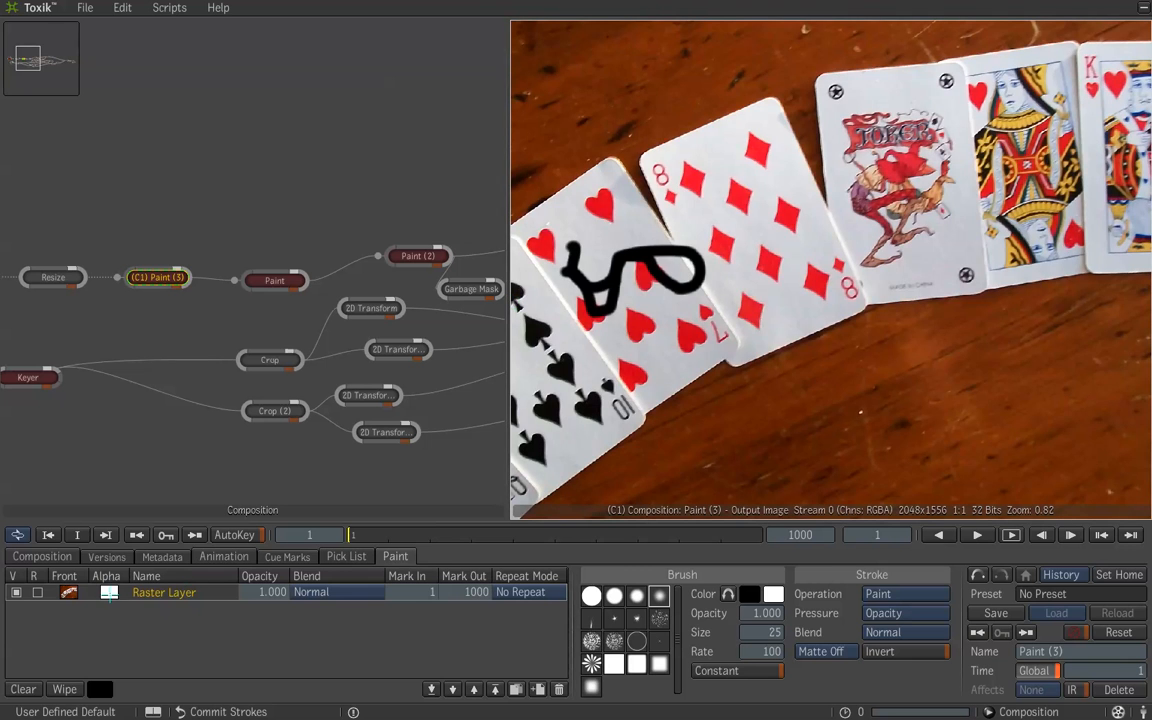
Step: Look through the raster layer's blend modes without changing them, and undo the black stroke on the seven of hearts
click(109, 594)
click(39, 593)
click(39, 593)
click(329, 592)
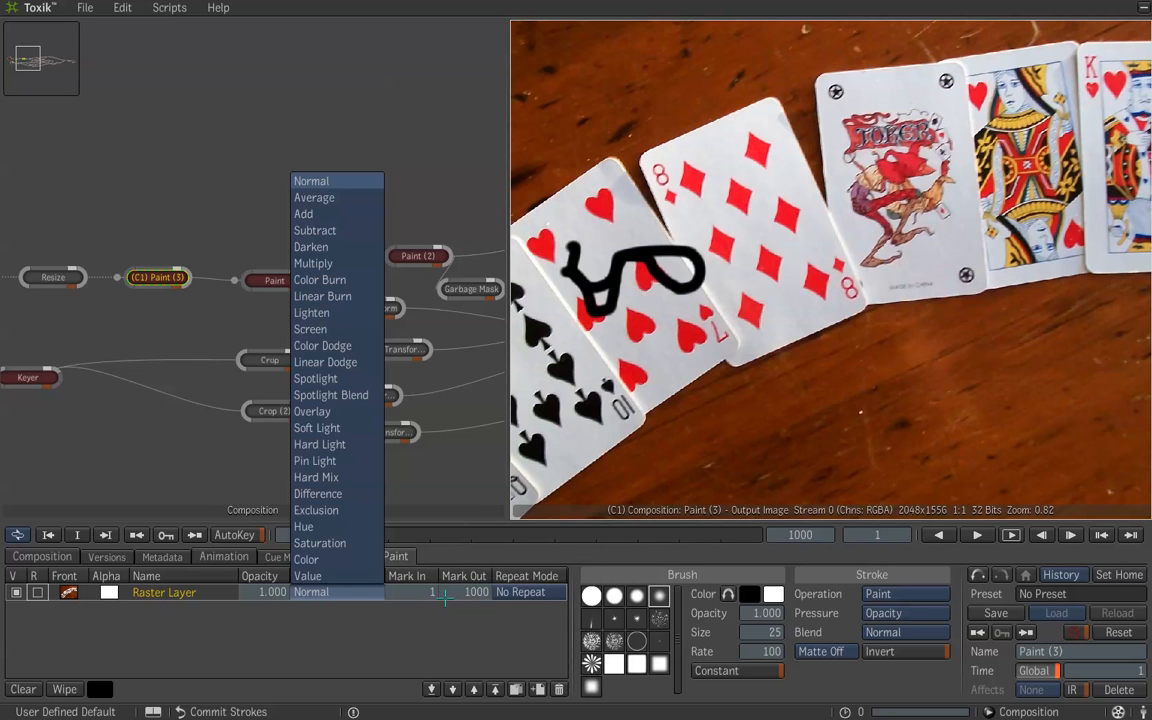
click(667, 289)
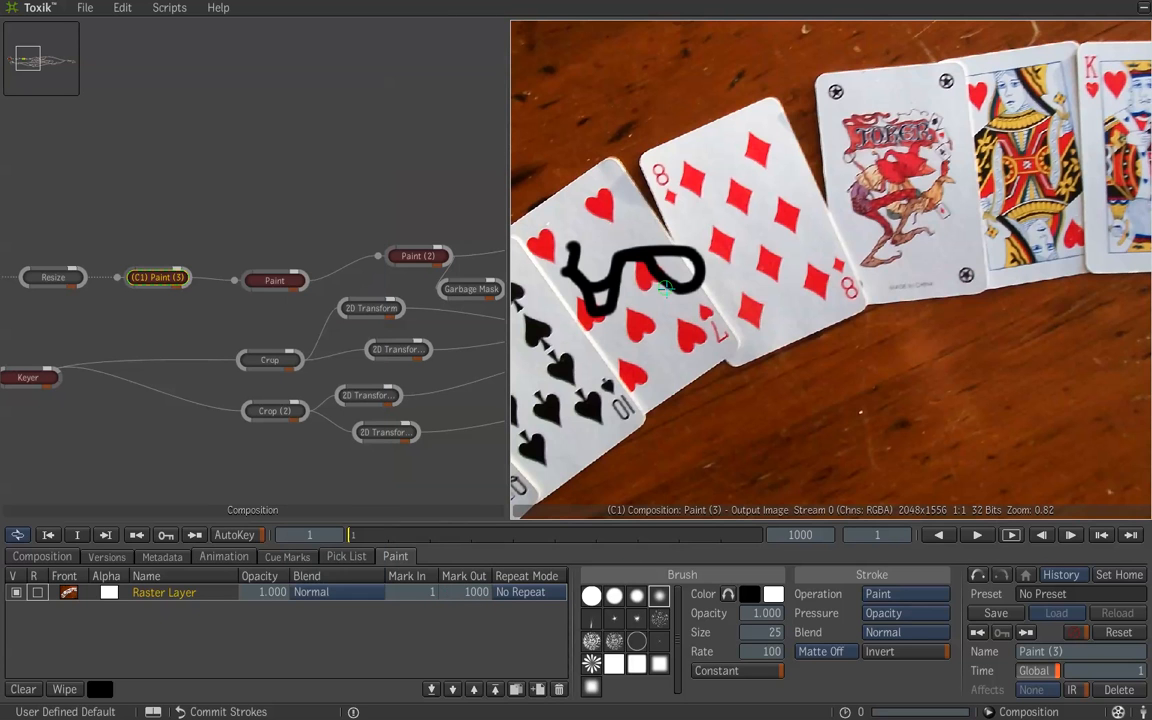
key(ctrl+z)
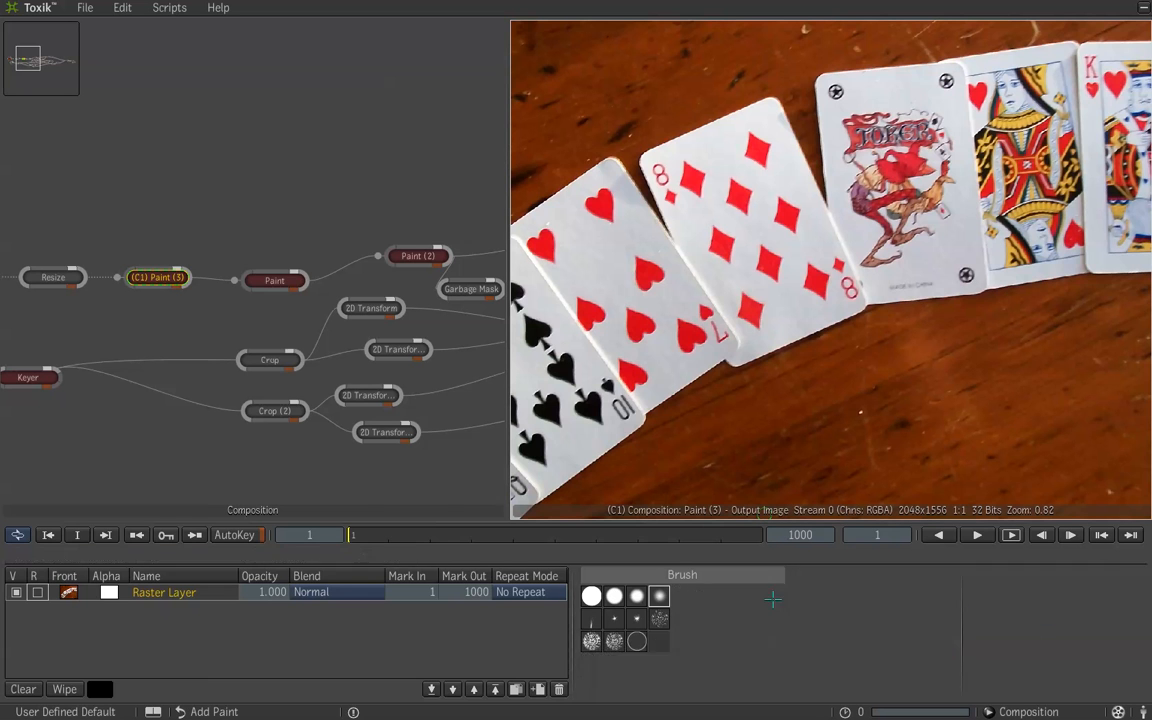
Step: Sample the light grey surface of the seven of hearts as the secondary brush color, and set the brush size to 40
click(773, 594)
drag(560, 206, 302, 222)
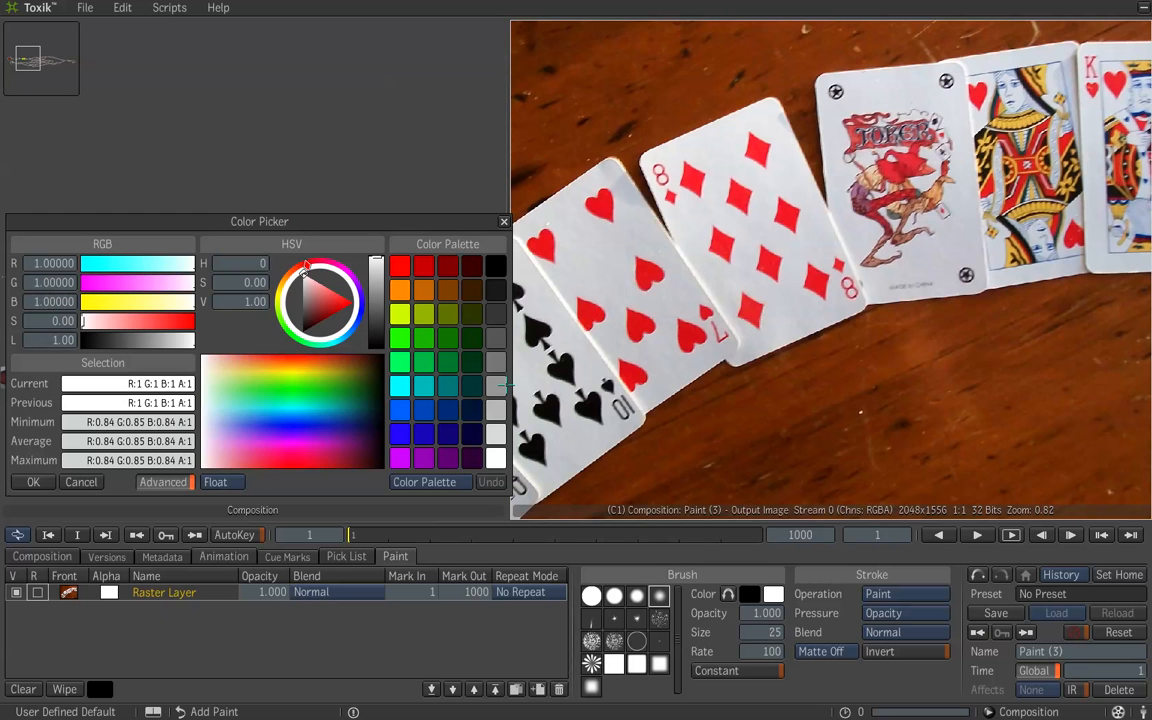
click(597, 271)
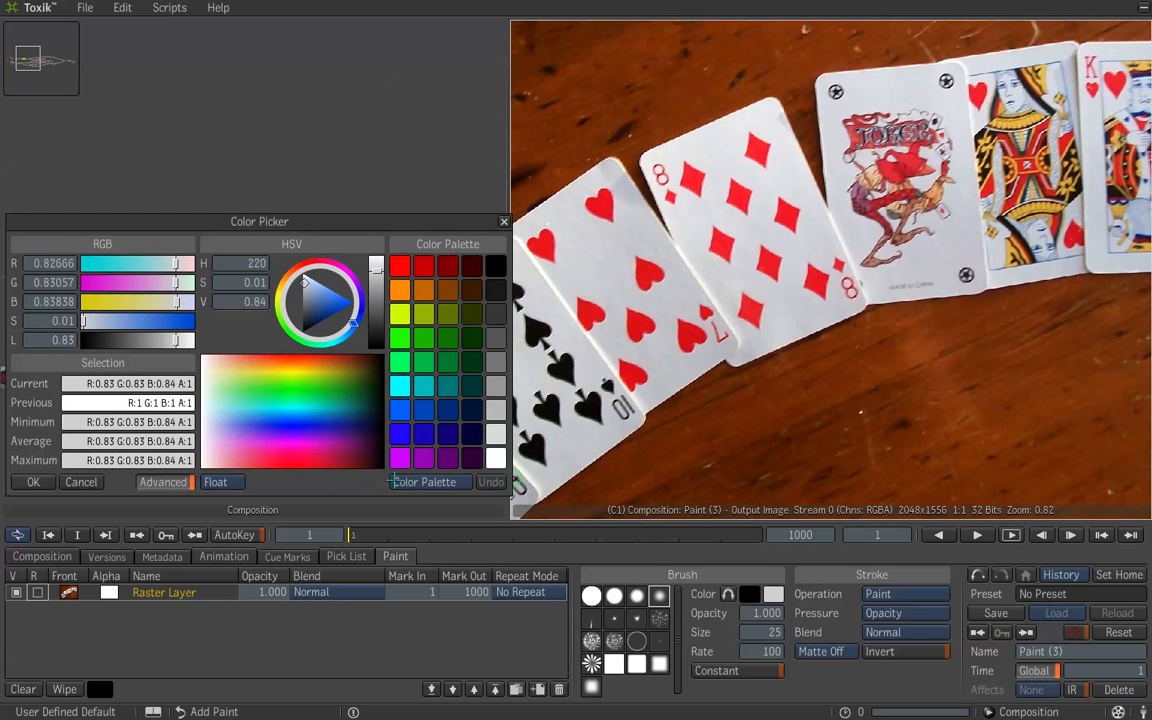
click(33, 482)
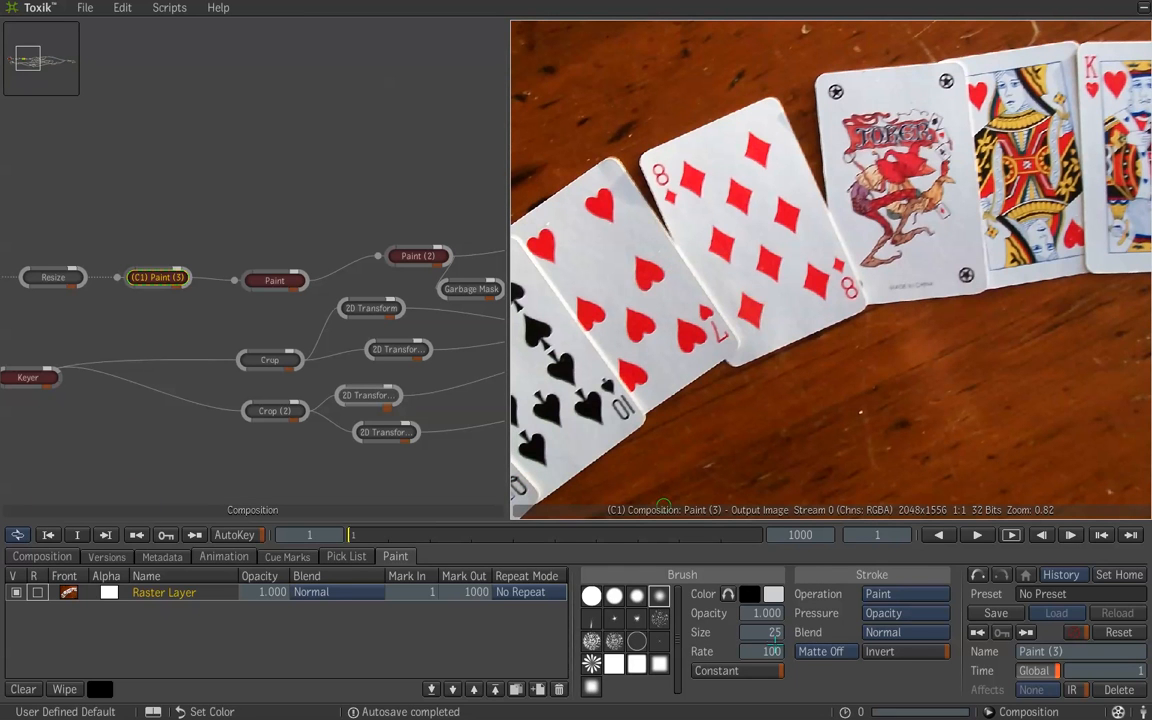
drag(787, 632, 795, 632)
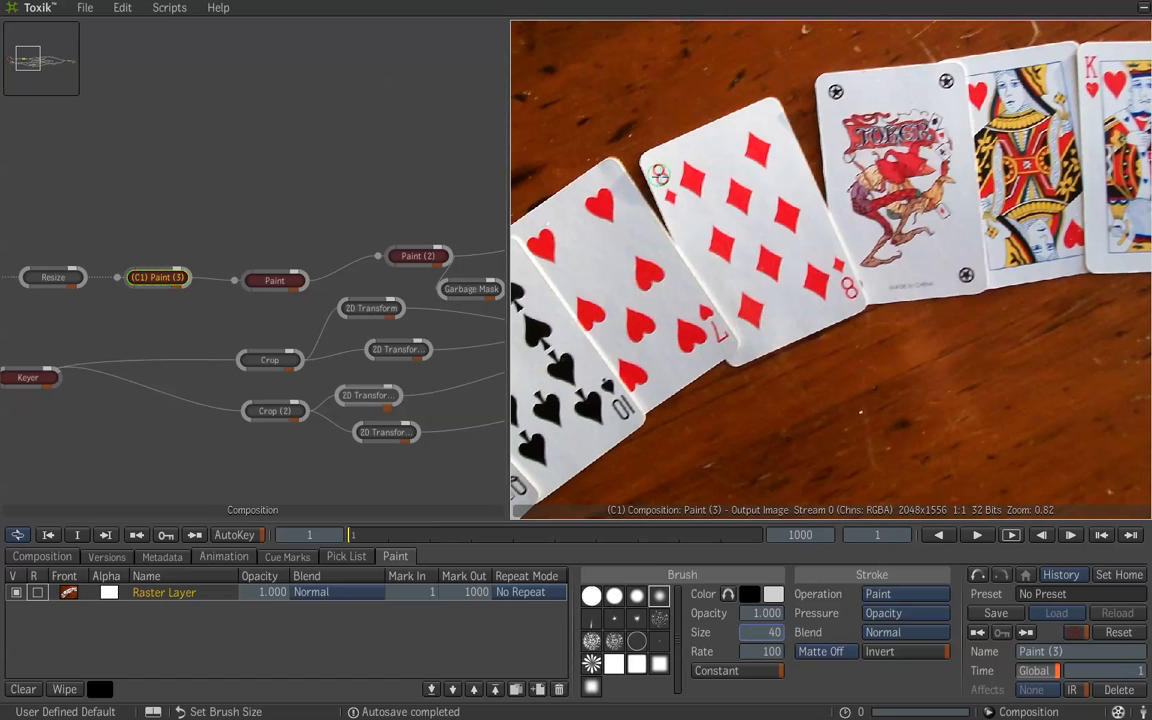
Step: Swap the brush colors, try covering the middle hearts of the seven with light grey strokes, and undo the strokes
mouse_move(614, 240)
mouse_down()
mouse_move(642, 298)
mouse_move(637, 256)
mouse_move(656, 285)
mouse_move(662, 269)
mouse_move(664, 324)
mouse_move(631, 272)
mouse_move(662, 303)
mouse_move(642, 299)
mouse_move(627, 344)
mouse_move(645, 313)
mouse_move(649, 354)
mouse_move(633, 315)
mouse_up()
key(x)
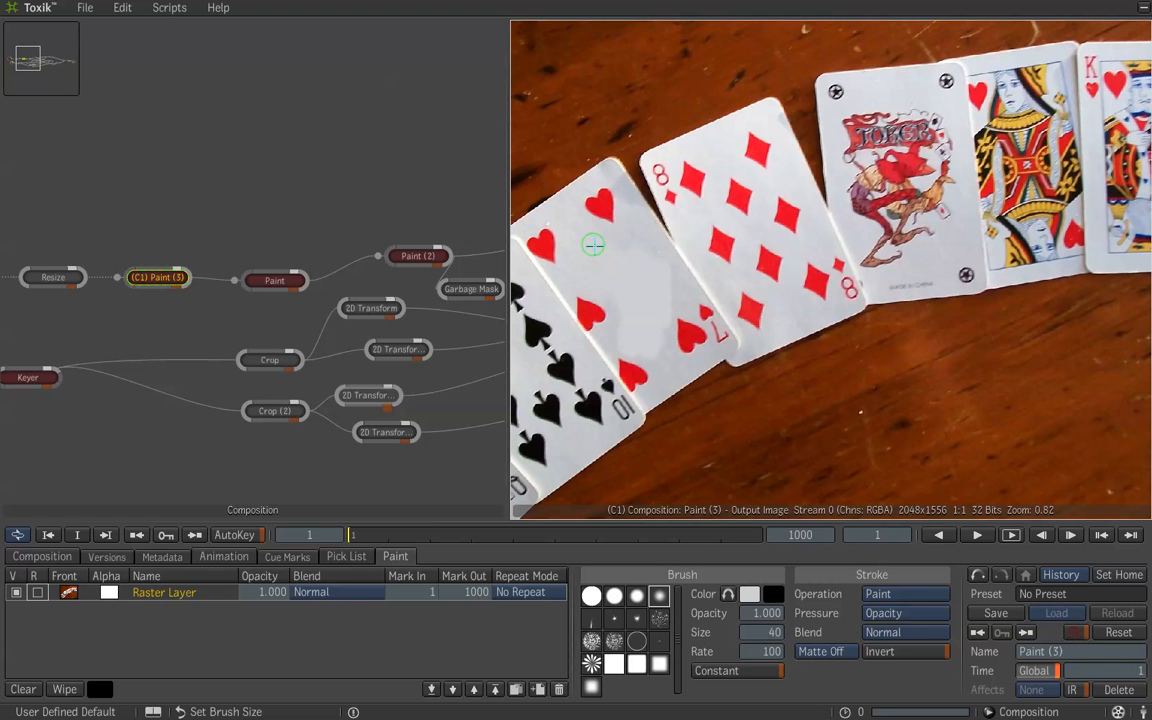
scroll(593, 245, up, 5)
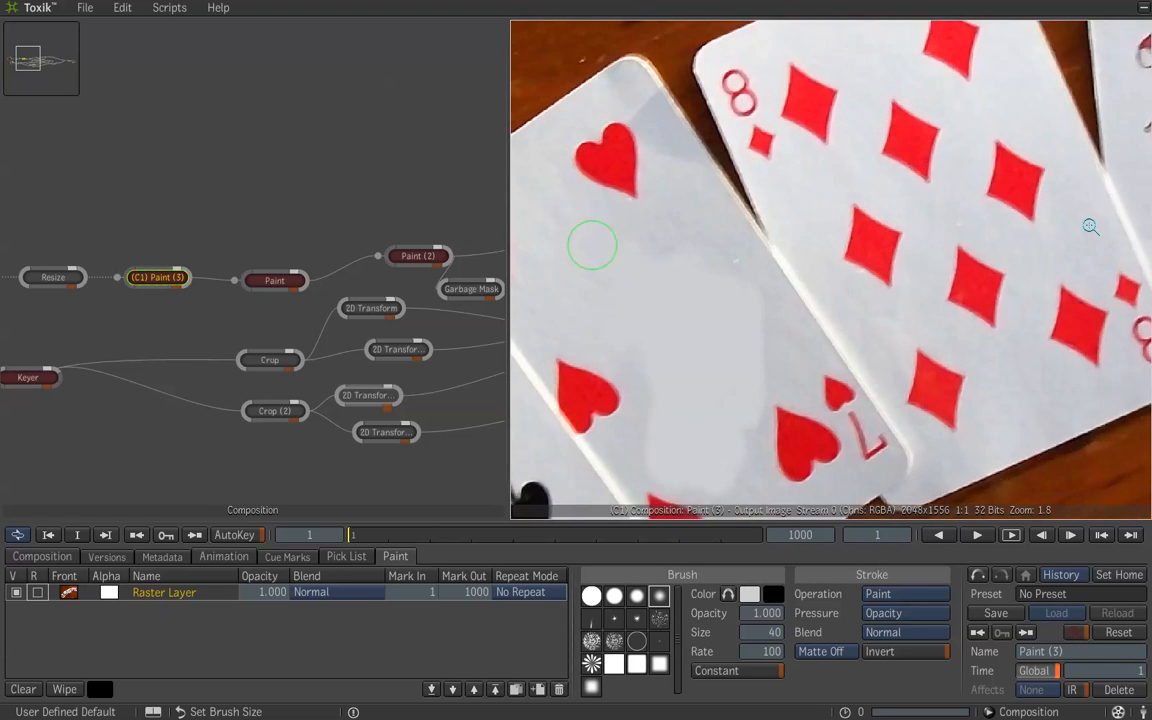
scroll(592, 245, down, 6)
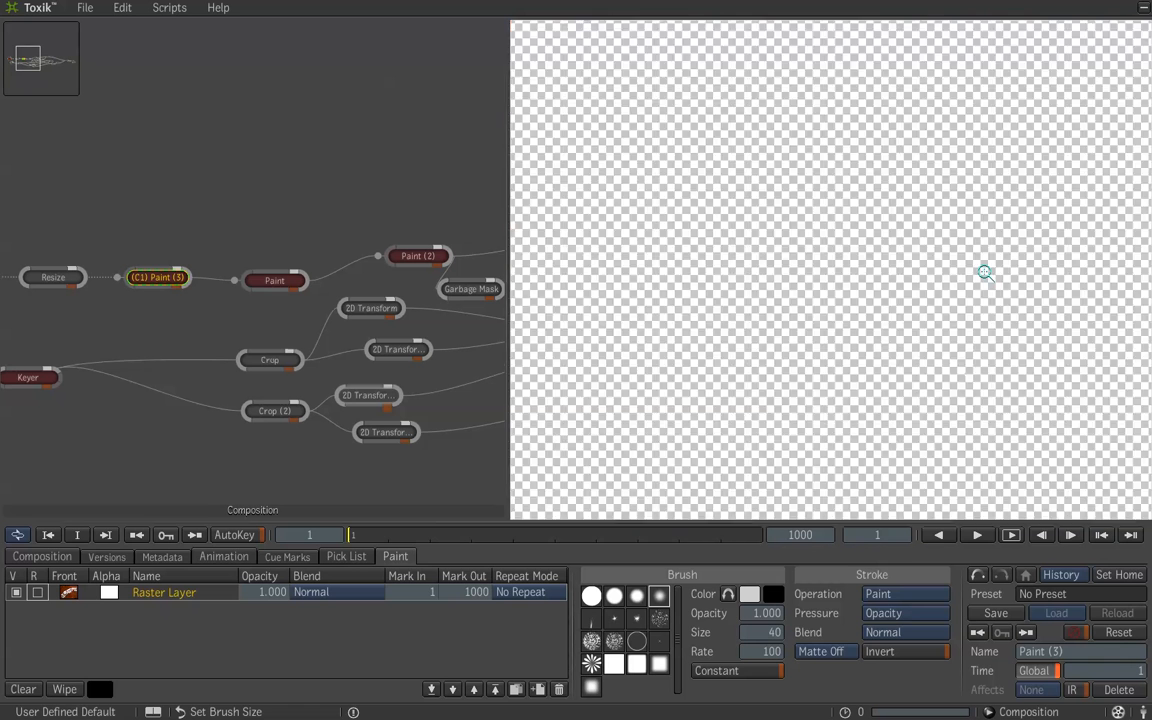
key(ctrl+z)
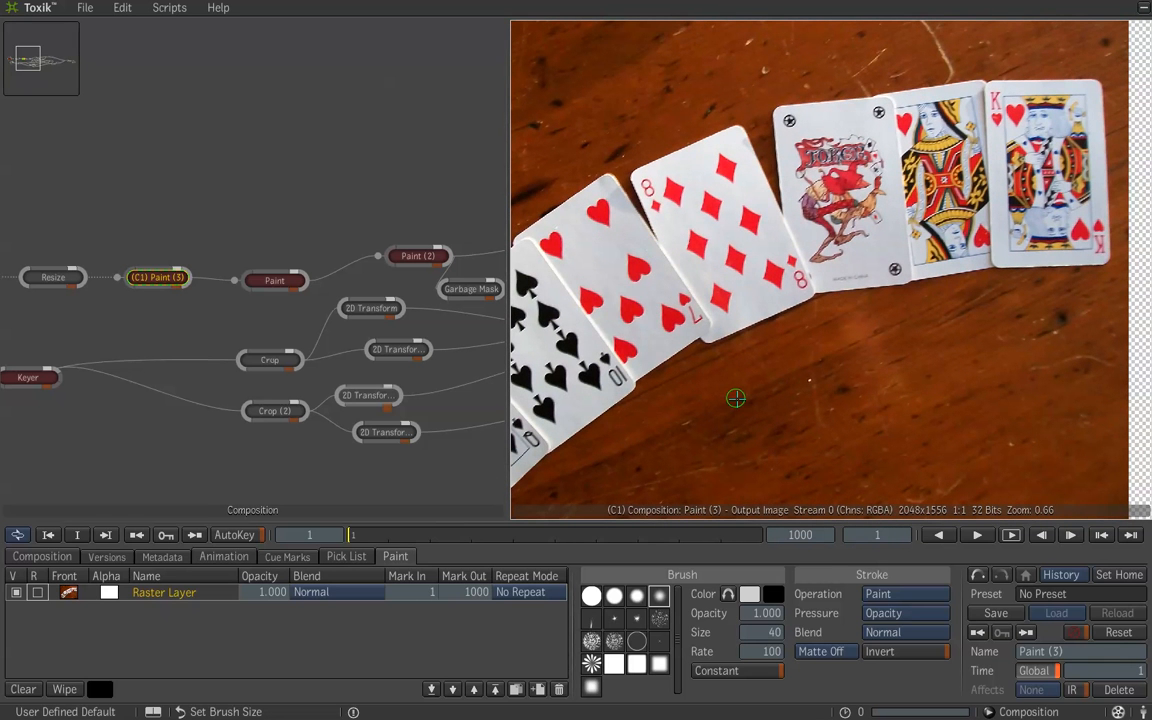
Step: Choose the Clone stroke operation and clone clean card surface over the upper-right heart of the seven, beside the eight of diamonds
click(878, 594)
click(880, 561)
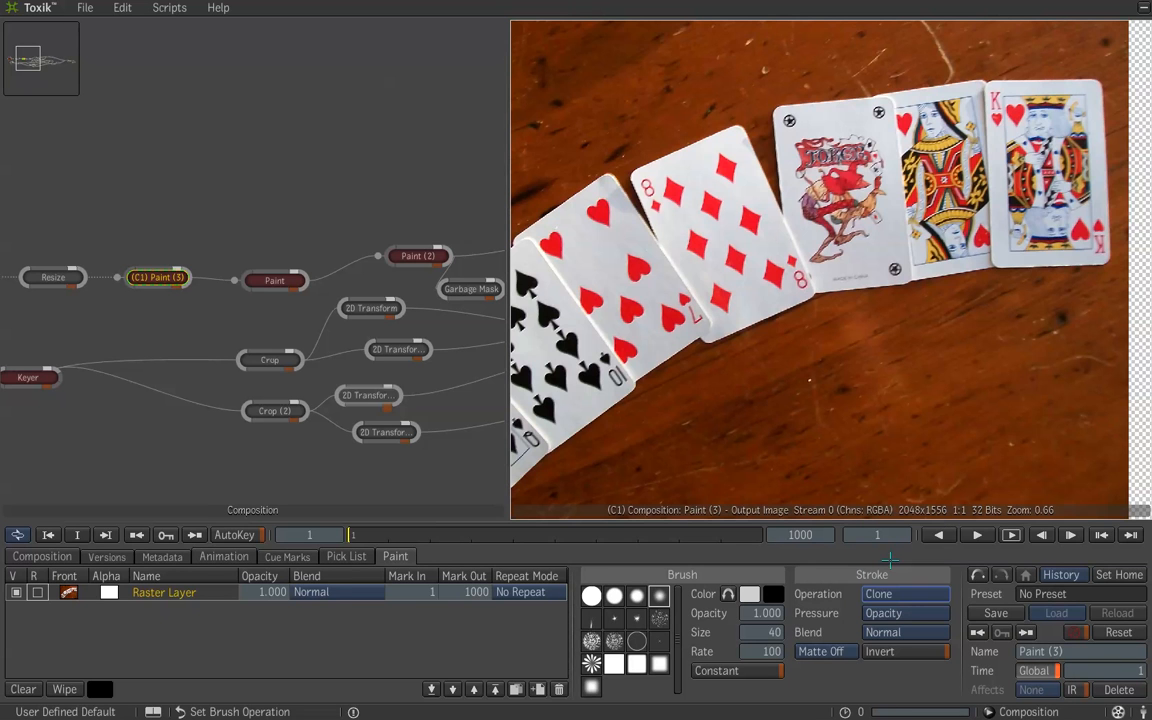
scroll(628, 278, up, 3)
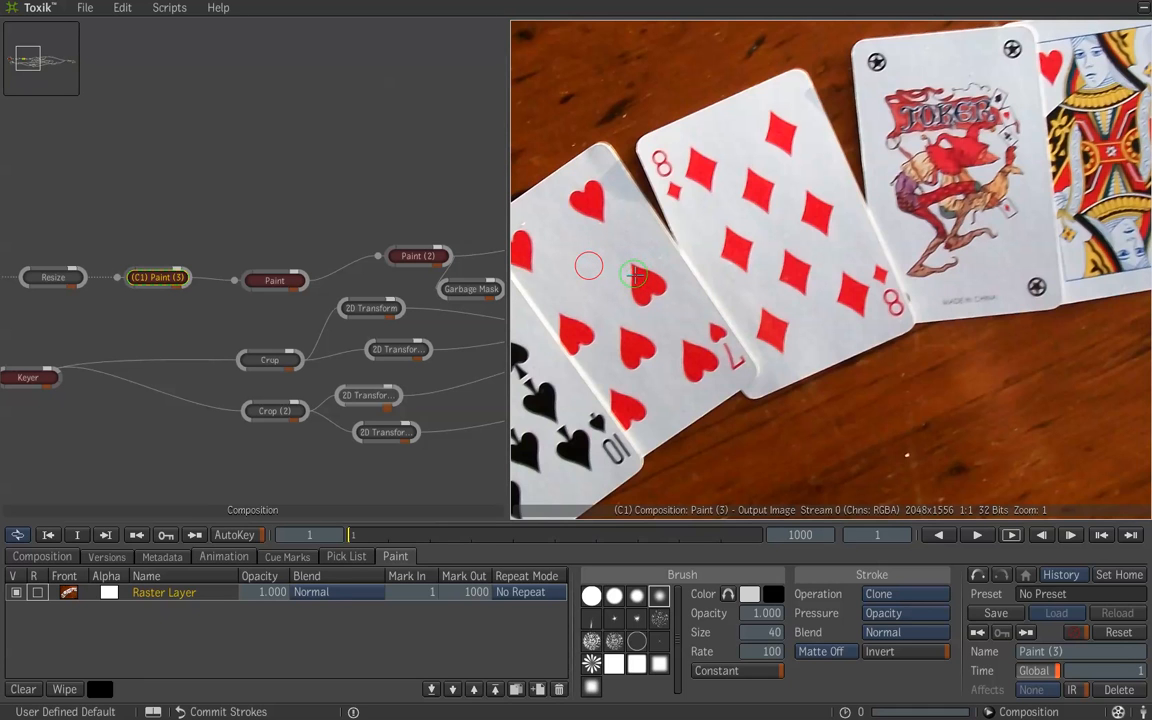
mouse_move(633, 276)
mouse_down()
mouse_move(647, 280)
mouse_move(638, 301)
mouse_move(658, 280)
mouse_up()
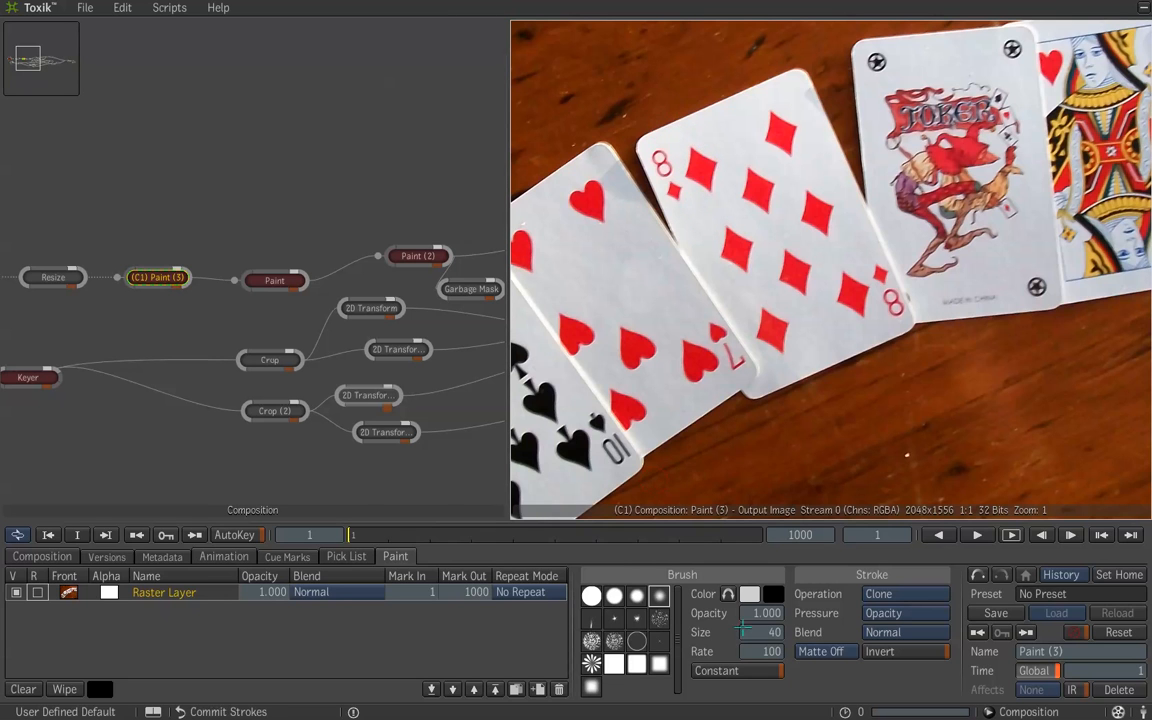
Step: Switch to the soft square brush at size 43, and clone clean card surface over the seven's center and lower-right hearts
drag(770, 632, 770, 632)
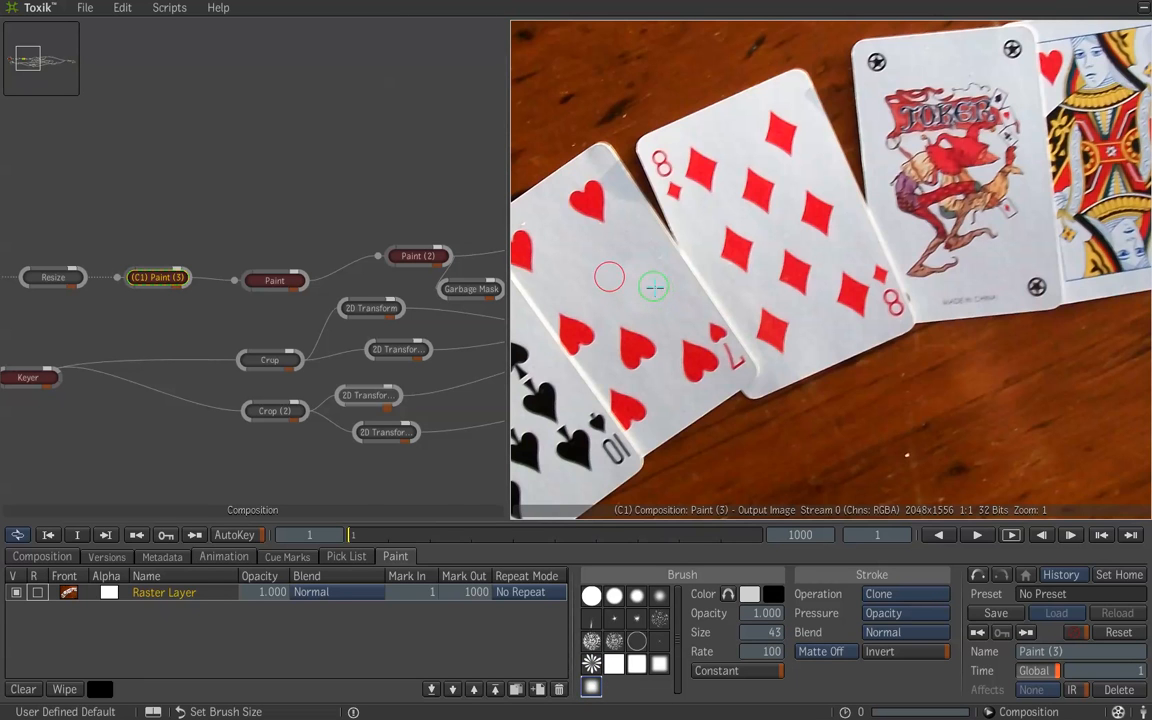
mouse_move(621, 281)
mouse_down()
mouse_move(644, 310)
mouse_move(644, 338)
mouse_up()
drag(644, 342, 633, 358)
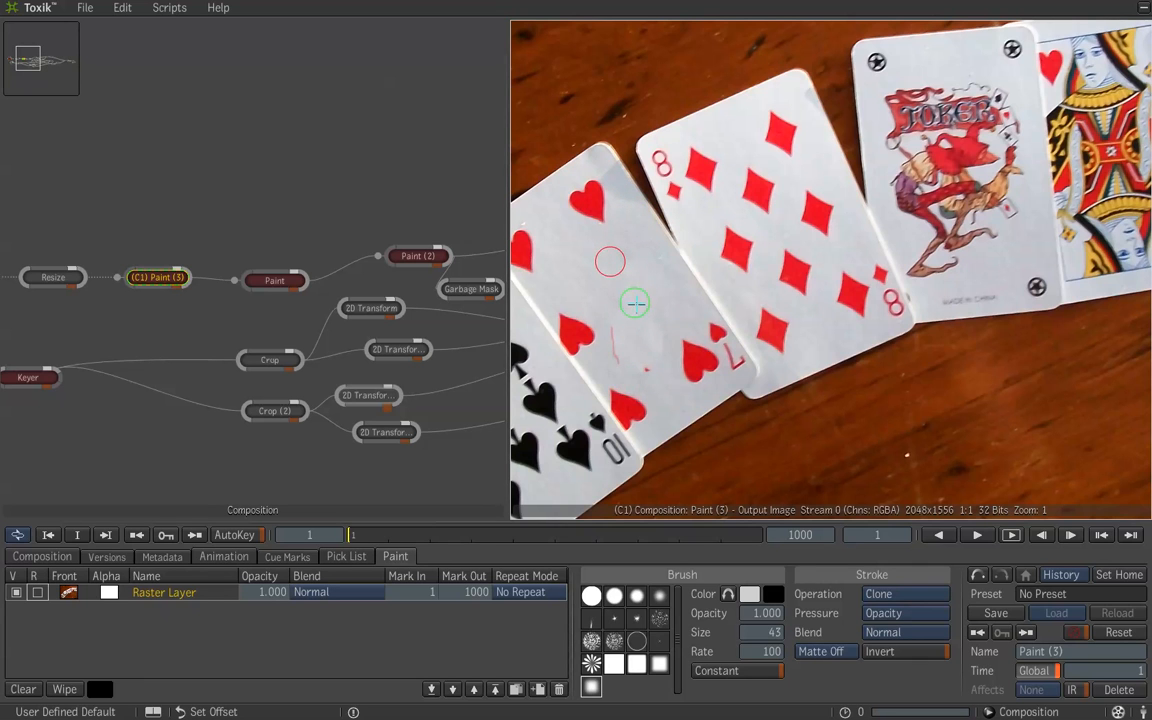
drag(614, 297, 617, 281)
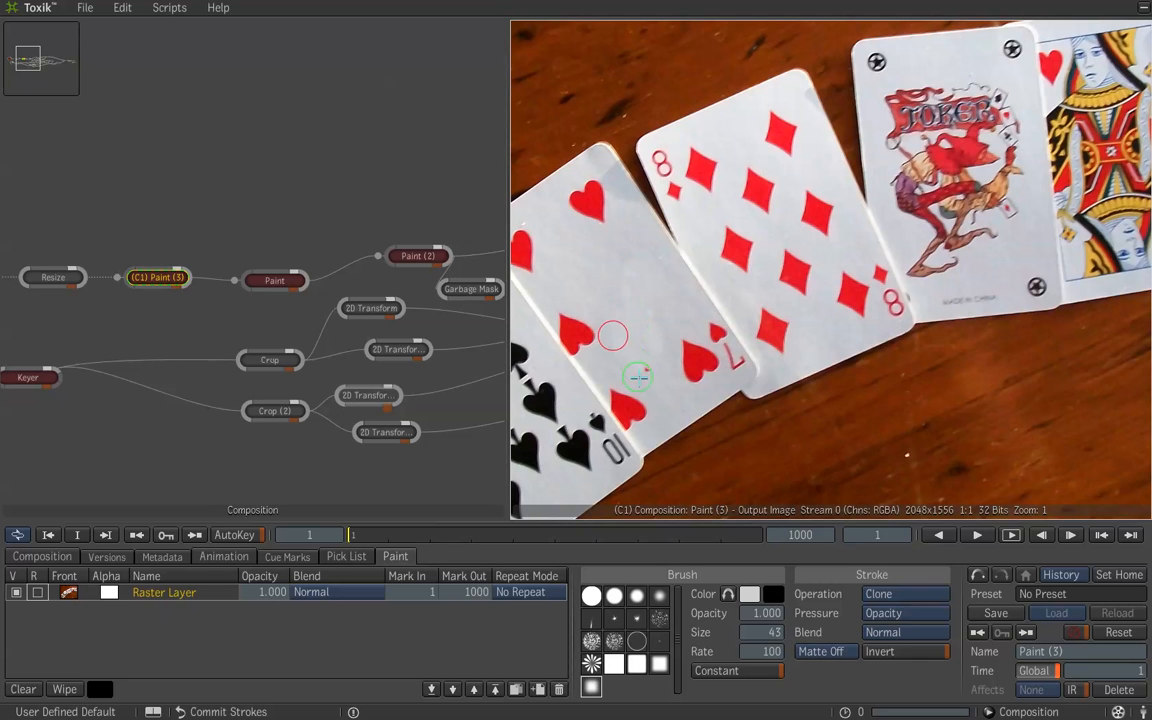
mouse_move(702, 352)
mouse_down()
mouse_move(684, 353)
mouse_move(708, 362)
mouse_up()
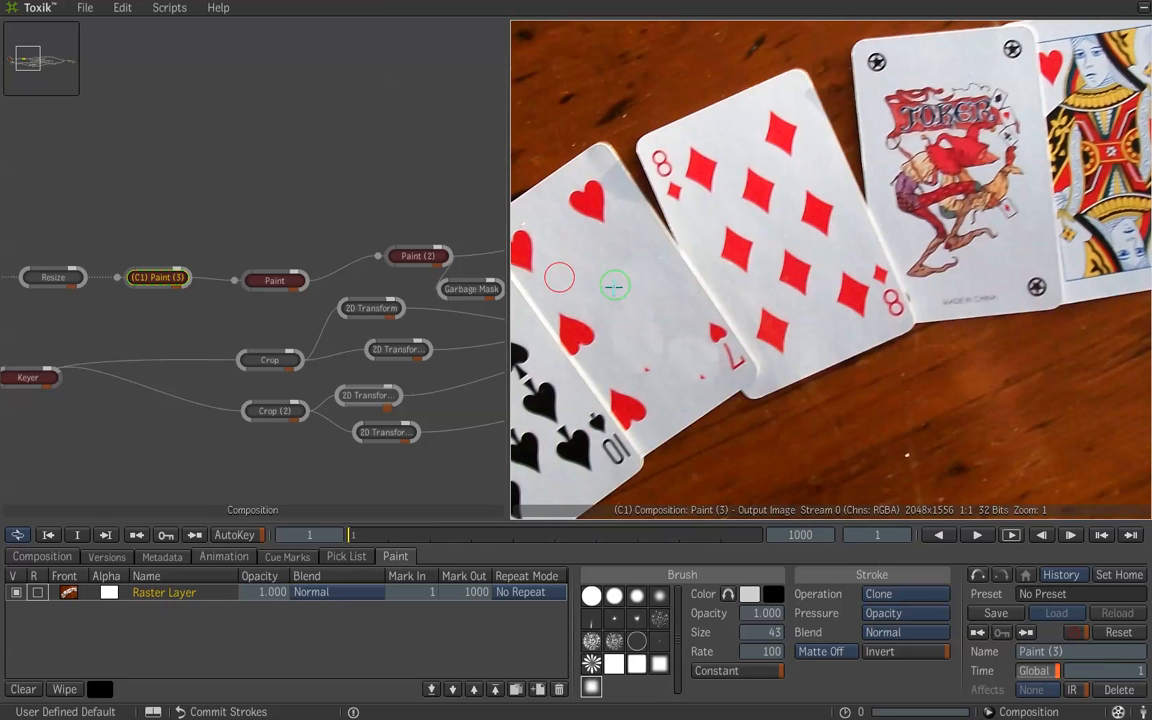
Step: Clone clean card surface over most of the seven's heart beside the ten of spades, using adjusted source offsets
mouse_move(588, 277)
mouse_down()
mouse_move(579, 336)
mouse_move(589, 324)
mouse_up()
drag(587, 321, 591, 330)
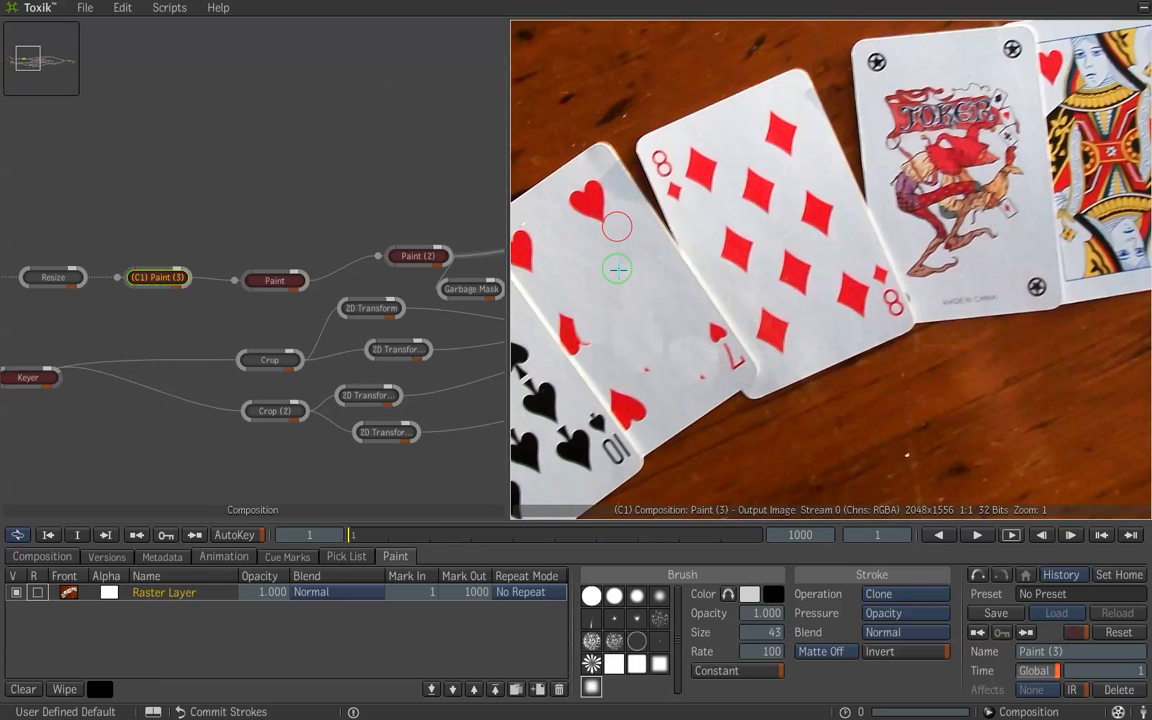
drag(618, 270, 615, 276)
mouse_move(580, 287)
mouse_down()
mouse_move(581, 329)
mouse_move(571, 313)
mouse_move(592, 340)
mouse_up()
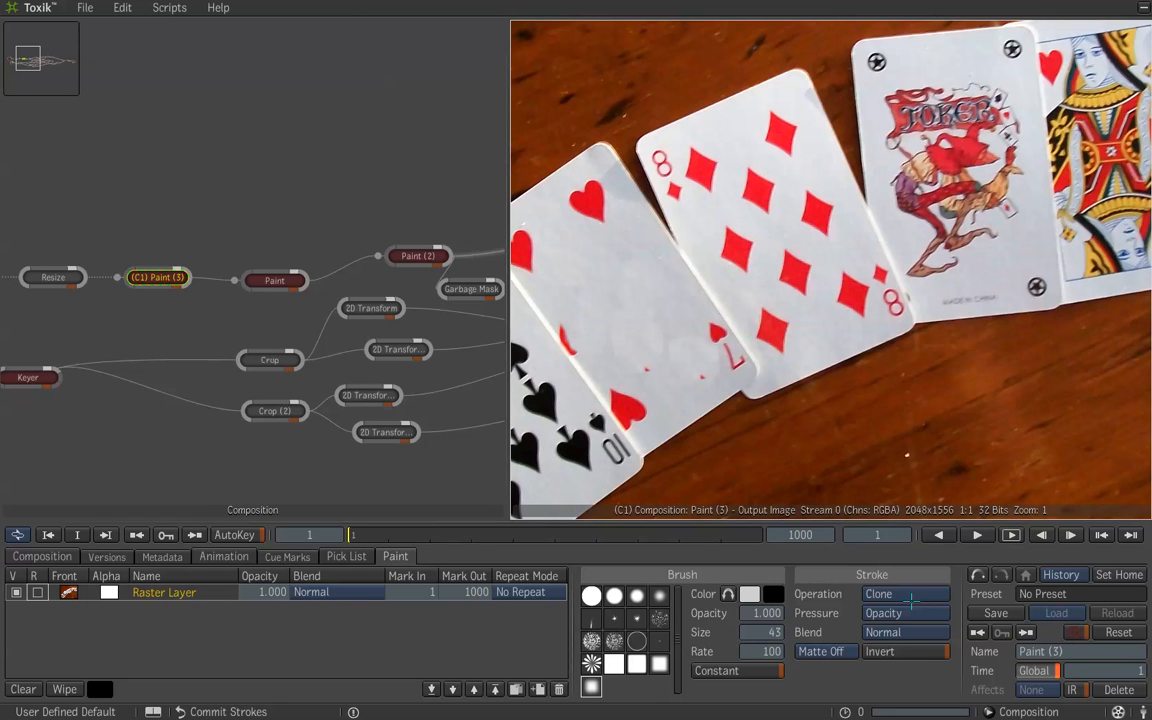
click(915, 593)
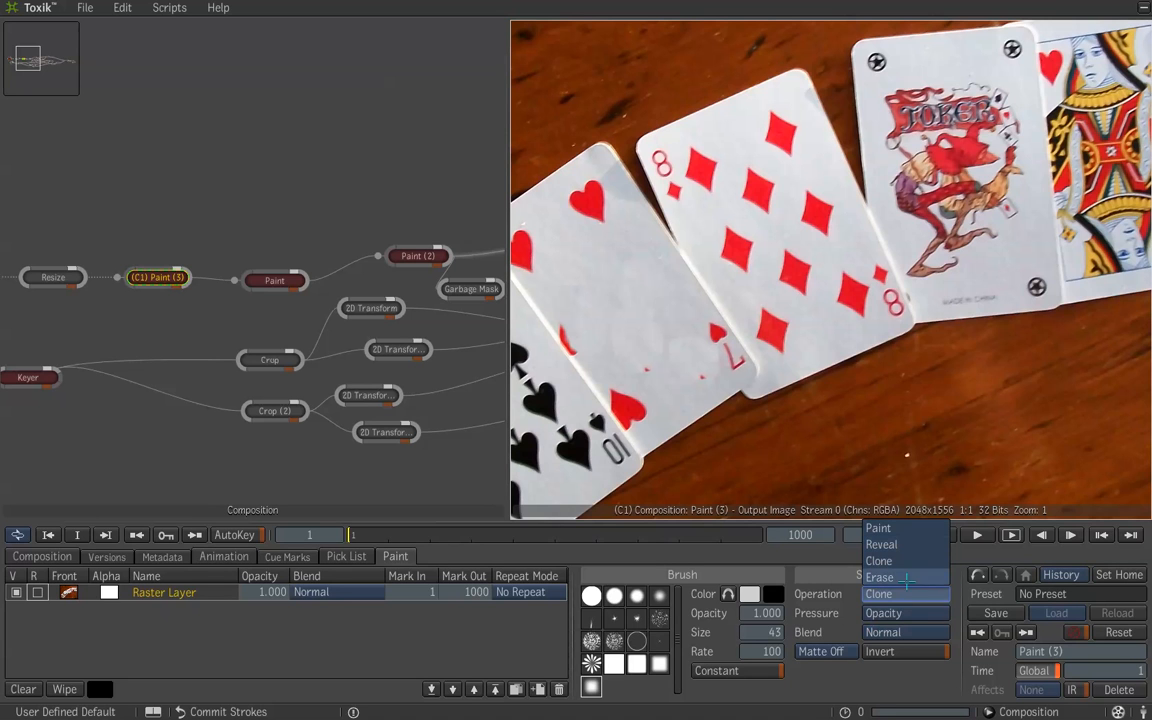
click(922, 597)
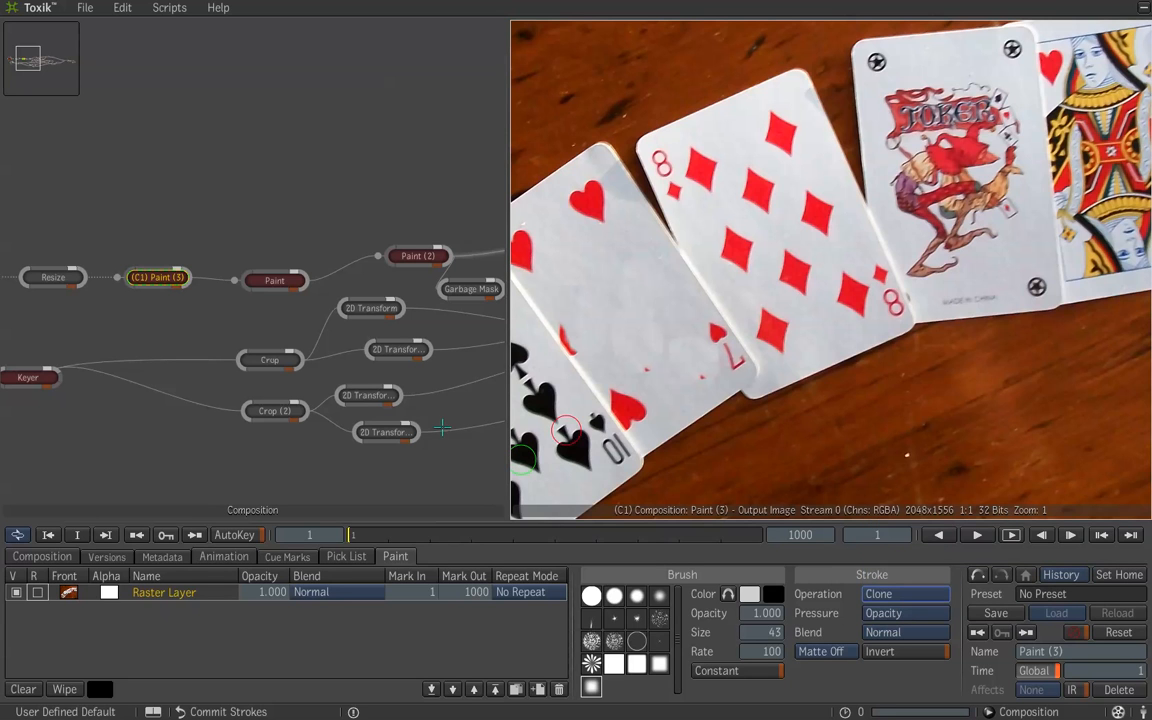
scroll(183, 285, down, 2)
scroll(183, 287, down, 2)
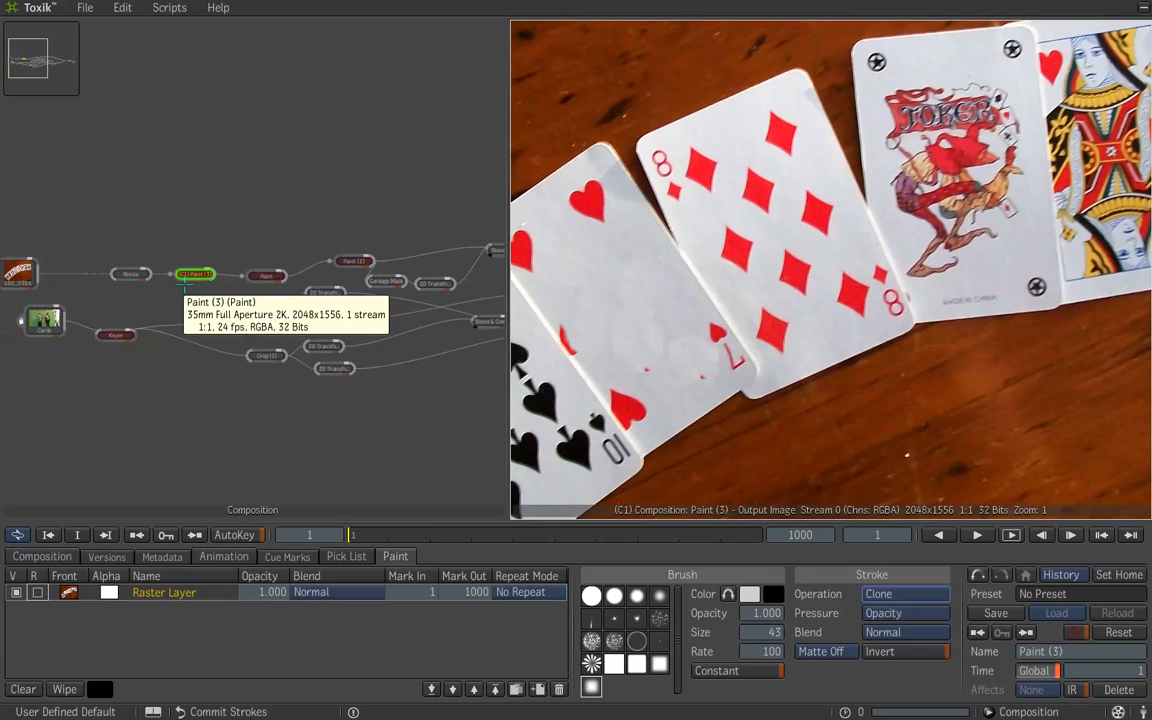
scroll(256, 266, up, 5)
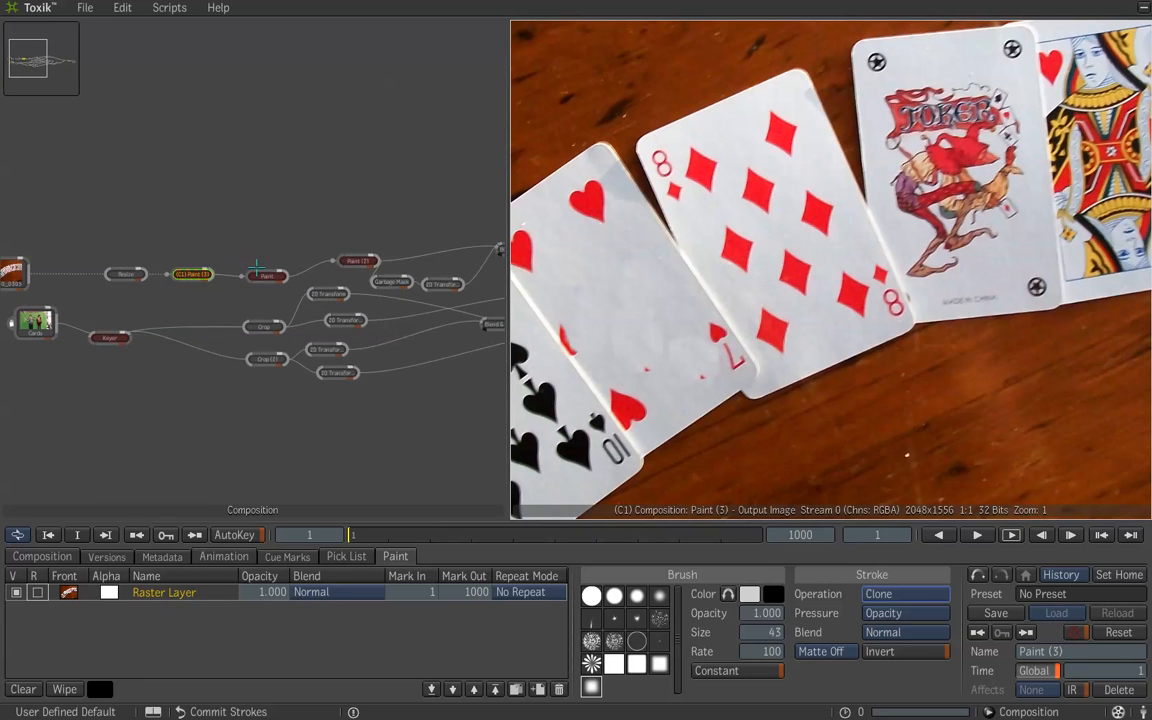